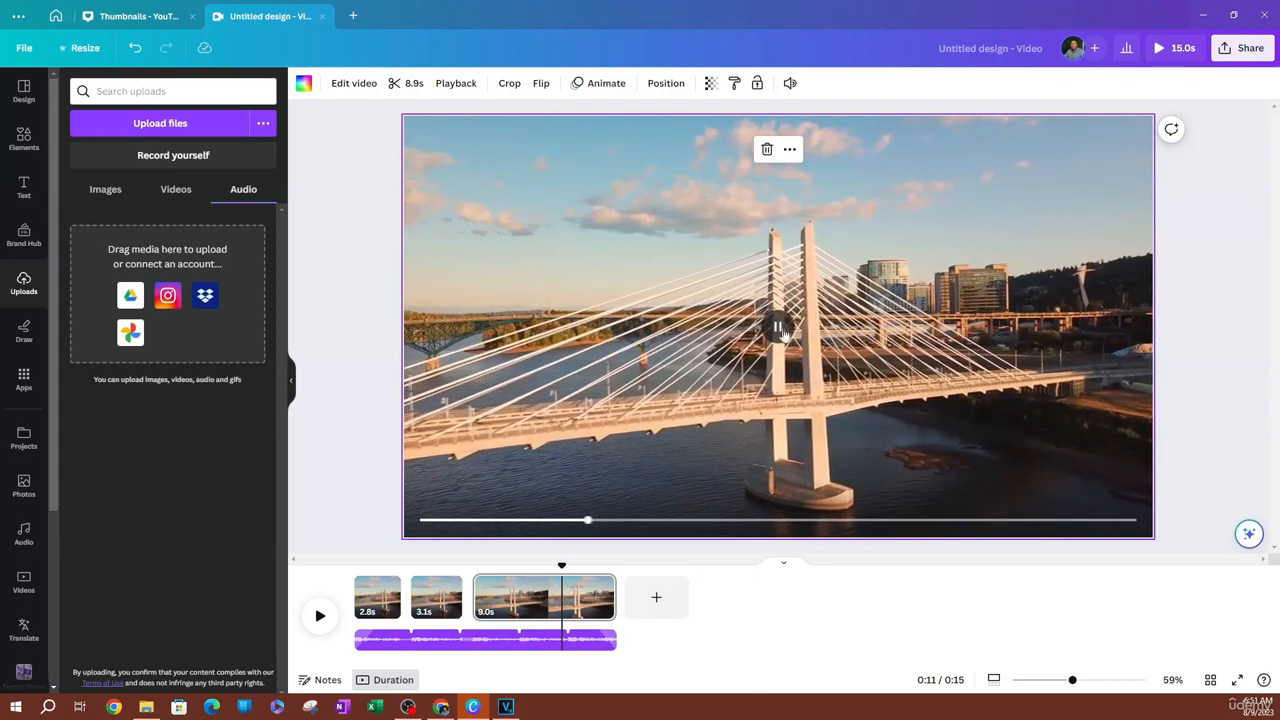
Pause playback, select the 9.0 s third clip and open its video adjustment settings
left_click(783, 335)
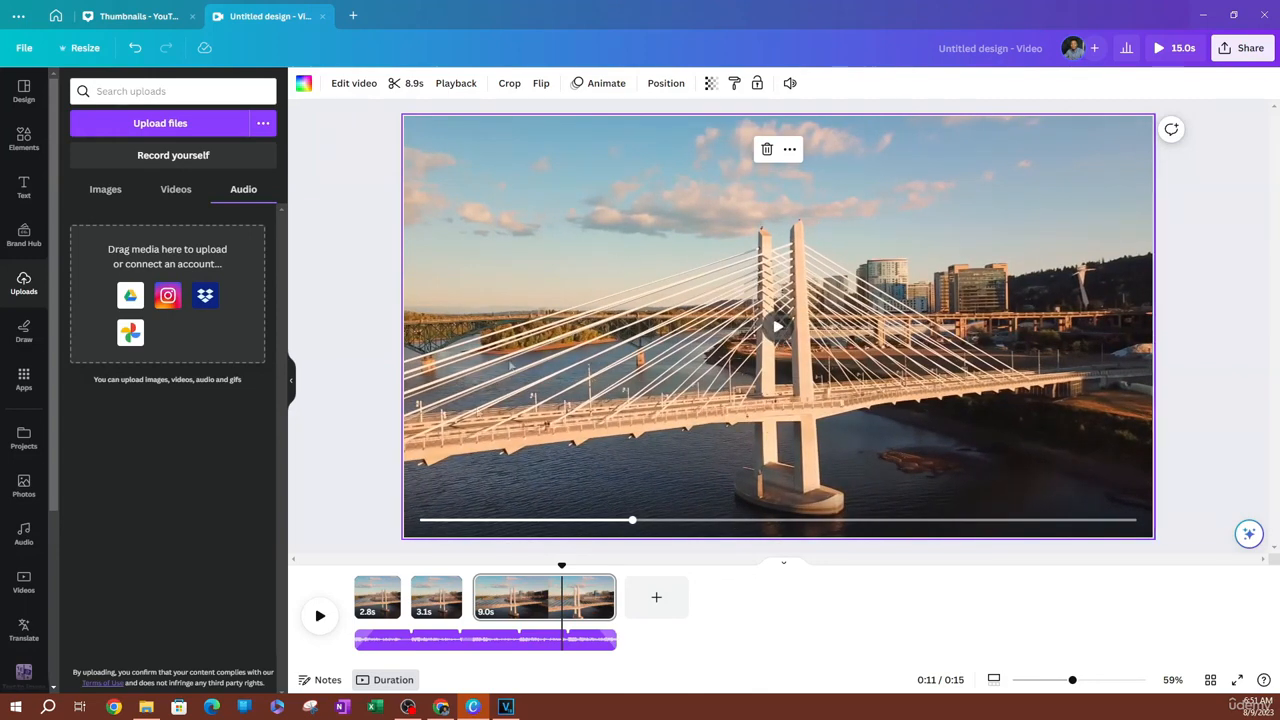
left_click(520, 603)
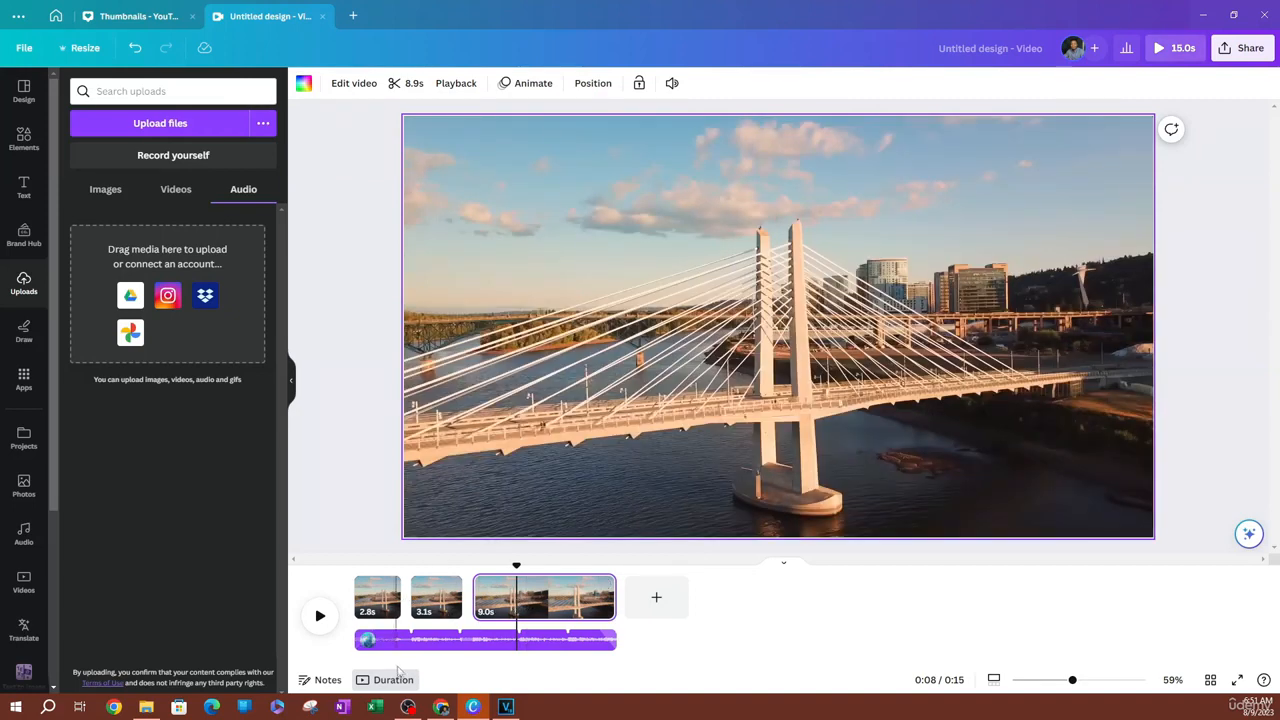
left_click(544, 608)
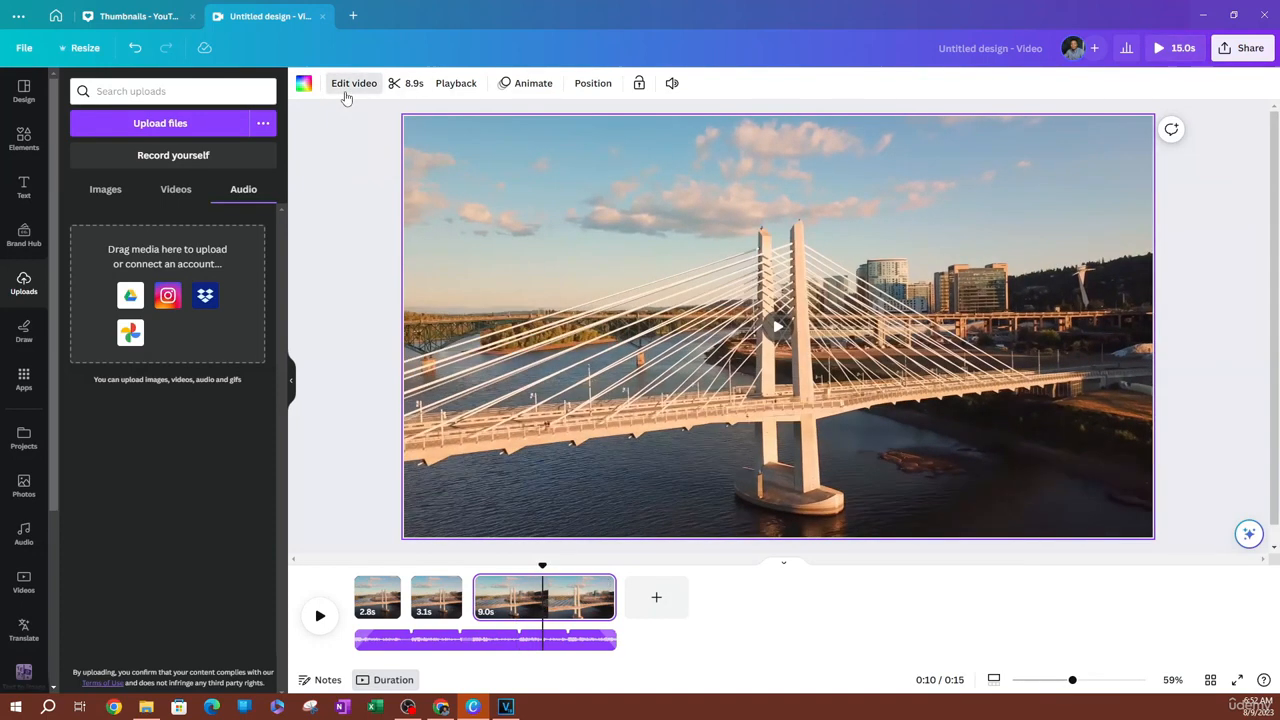
left_click(347, 90)
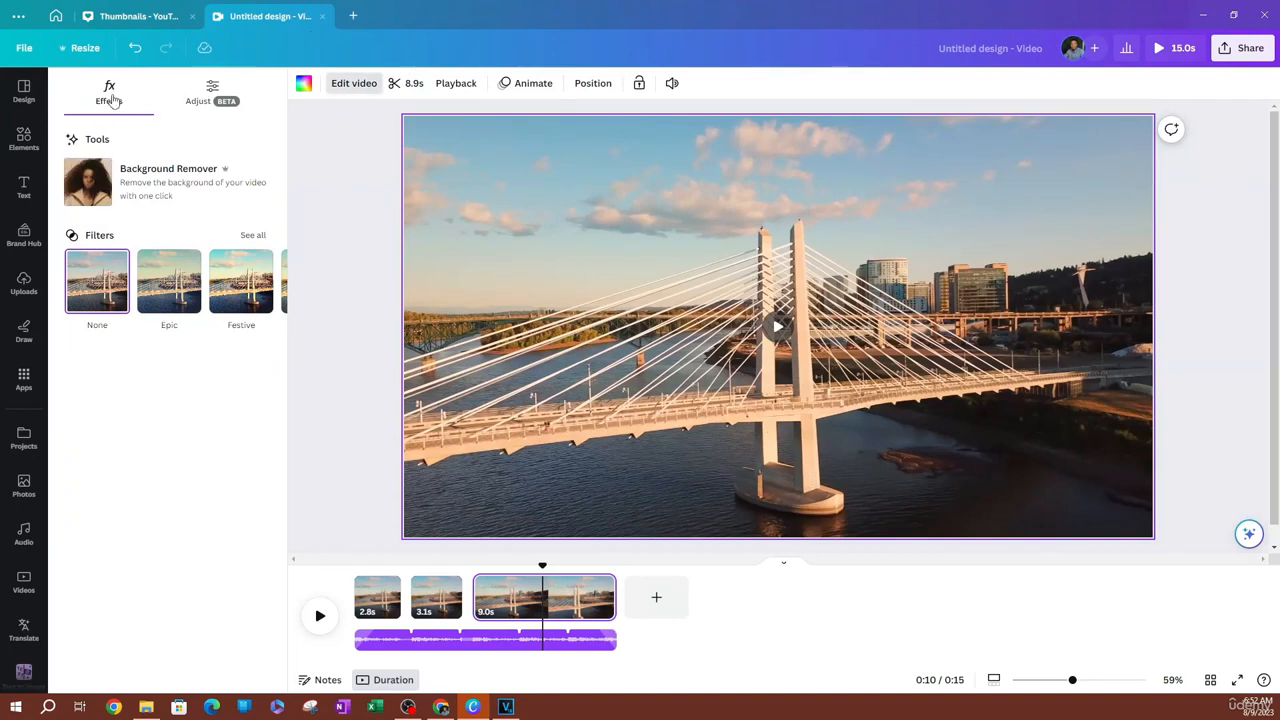
left_click(212, 88)
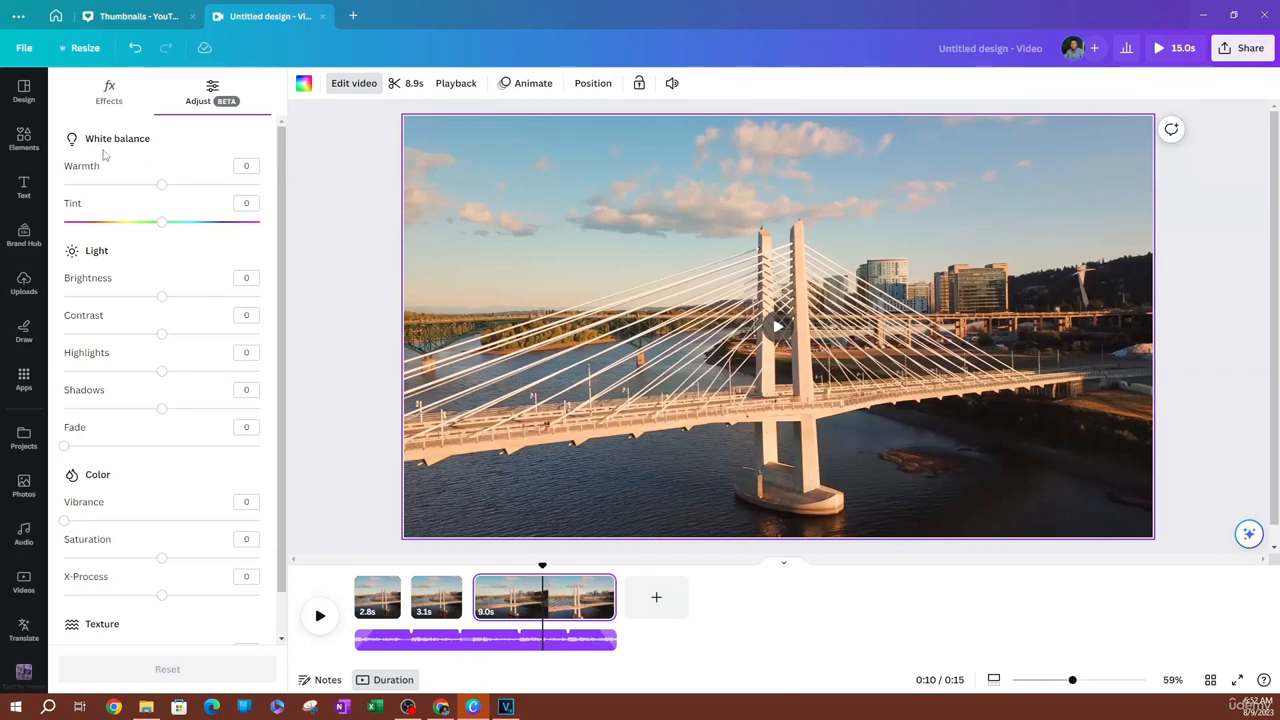
Set the third clip's warmth to -33, tint to -51, brightness to 1 and vignette to 49
left_click_drag(161, 184, 130, 188)
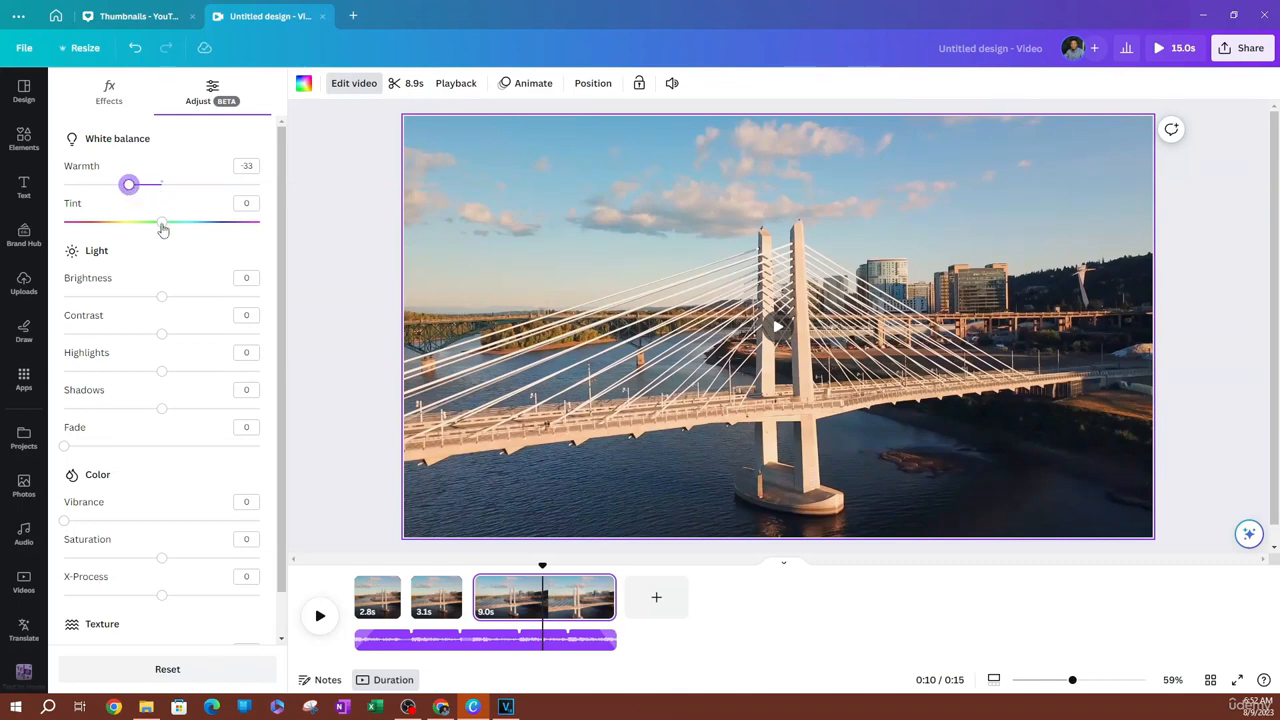
left_click_drag(163, 229, 112, 234)
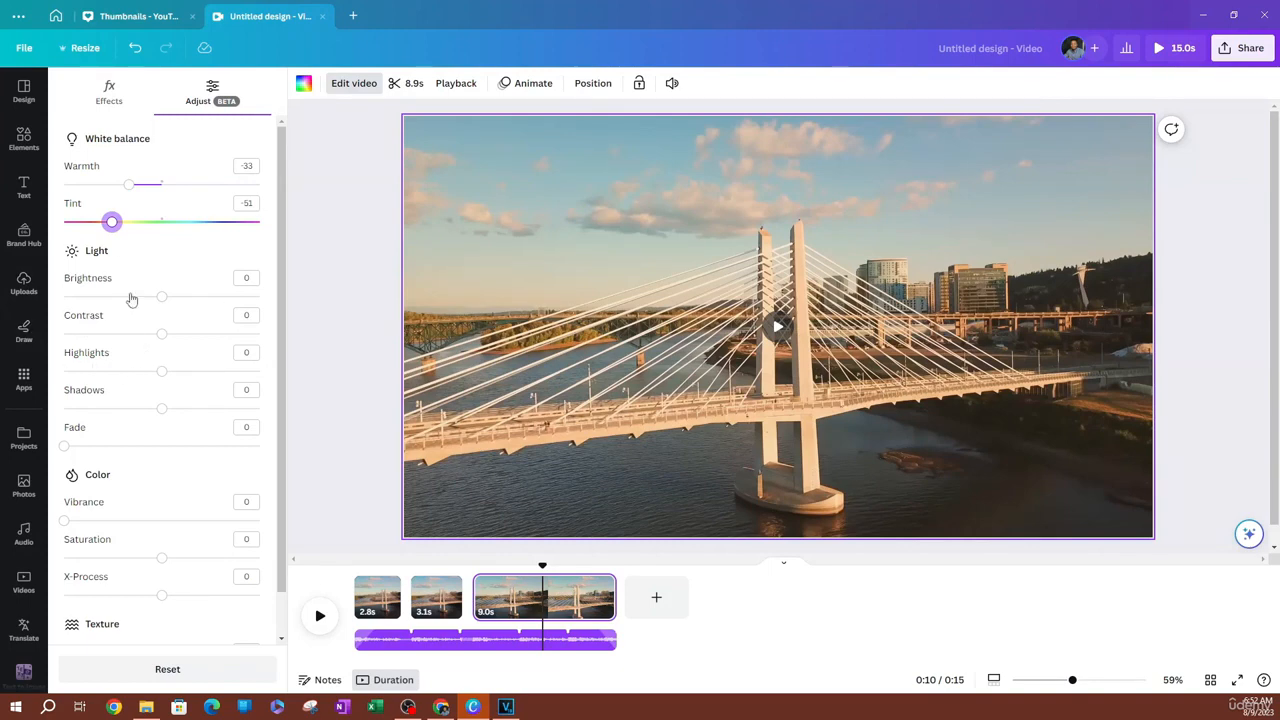
mouse_move(159, 305)
left_mouse_down()
mouse_move(138, 305)
mouse_move(163, 304)
left_mouse_up()
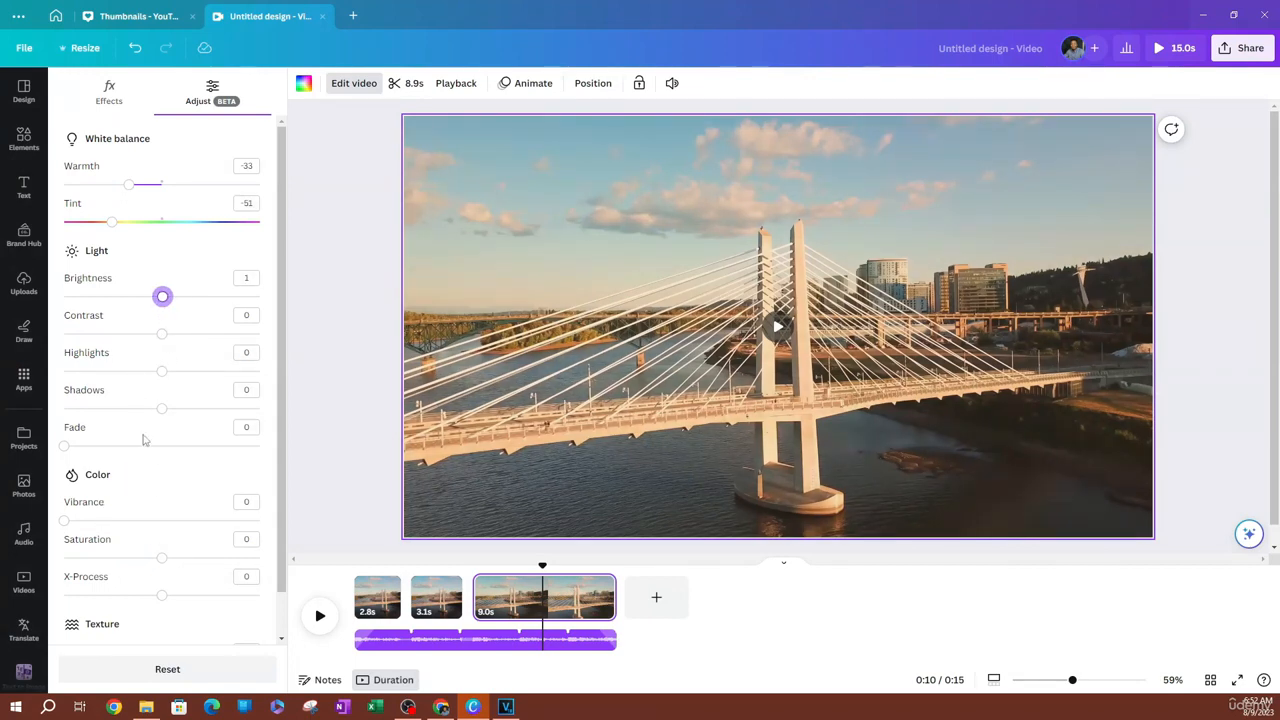
scroll(126, 438, "down", 1)
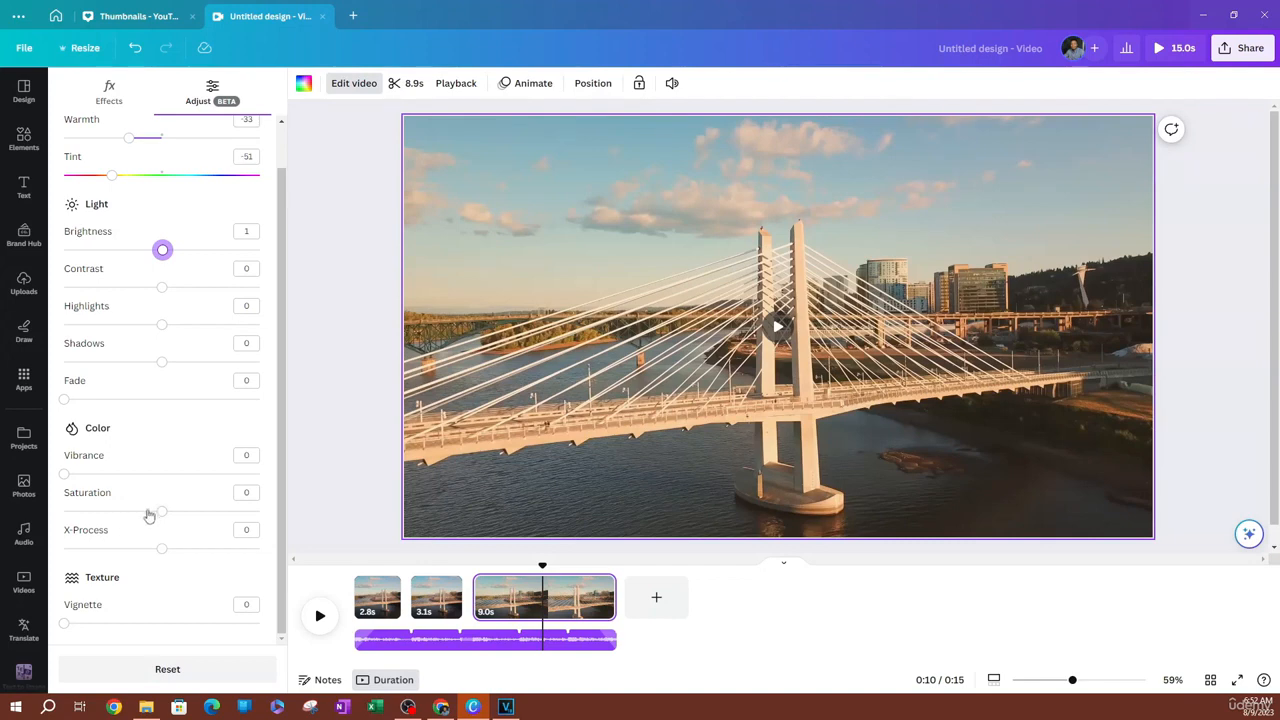
mouse_move(165, 518)
left_mouse_down()
mouse_move(106, 514)
mouse_move(183, 516)
mouse_move(158, 530)
mouse_move(162, 511)
left_mouse_up()
left_click_drag(64, 623, 160, 647)
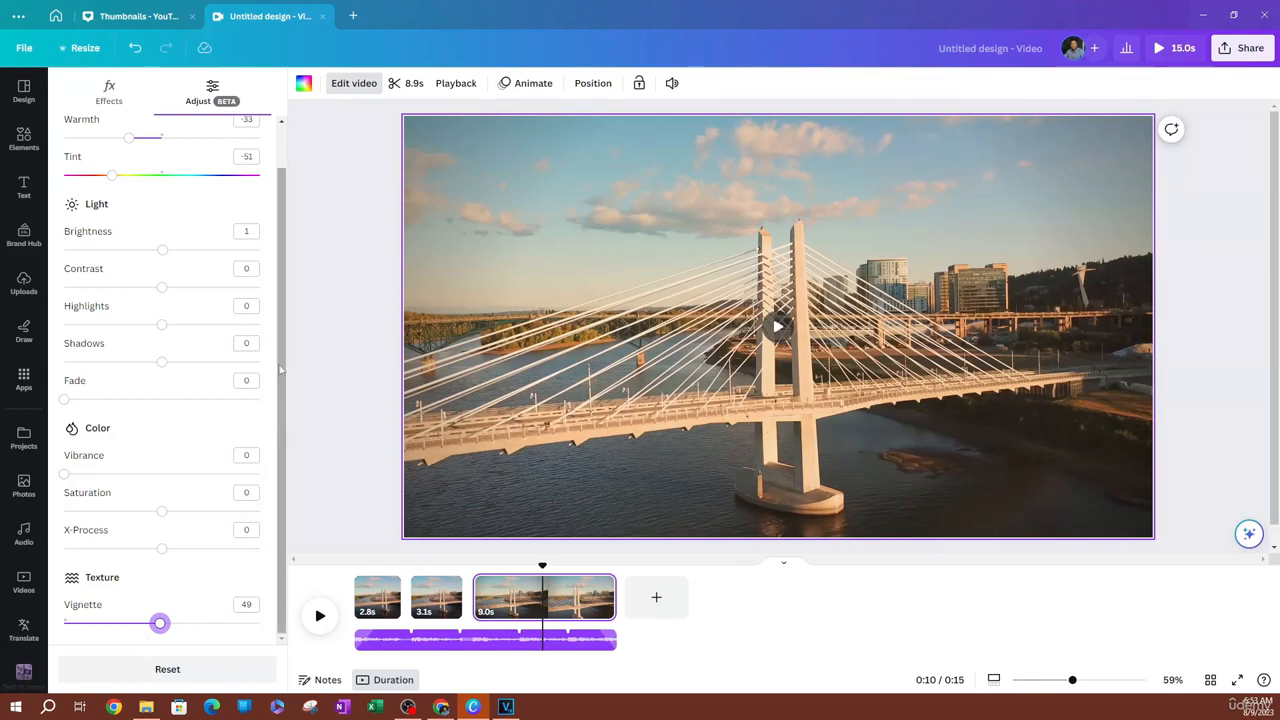
Reset all of the third clip's adjustments to their defaults
scroll(179, 400, "up", 1)
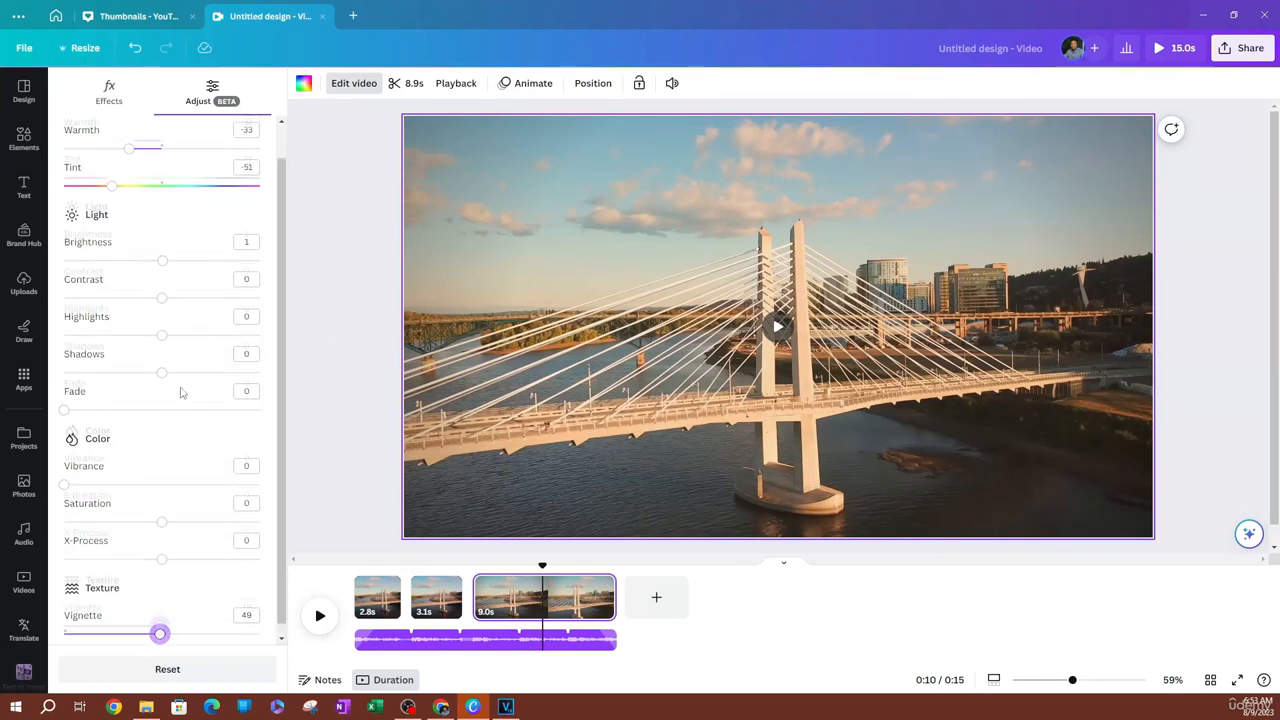
left_click(199, 684)
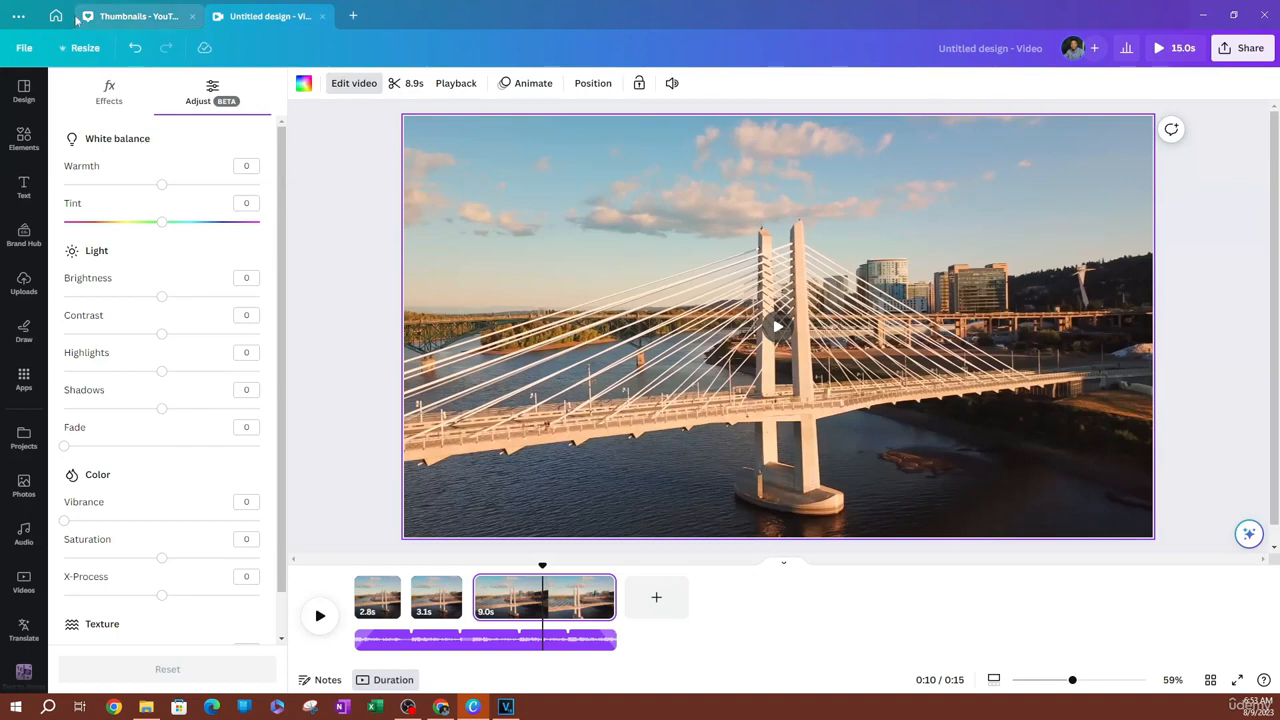
Show all video filters and apply the Natural filter Afterglow to the third clip at intensity 47
left_click(118, 94)
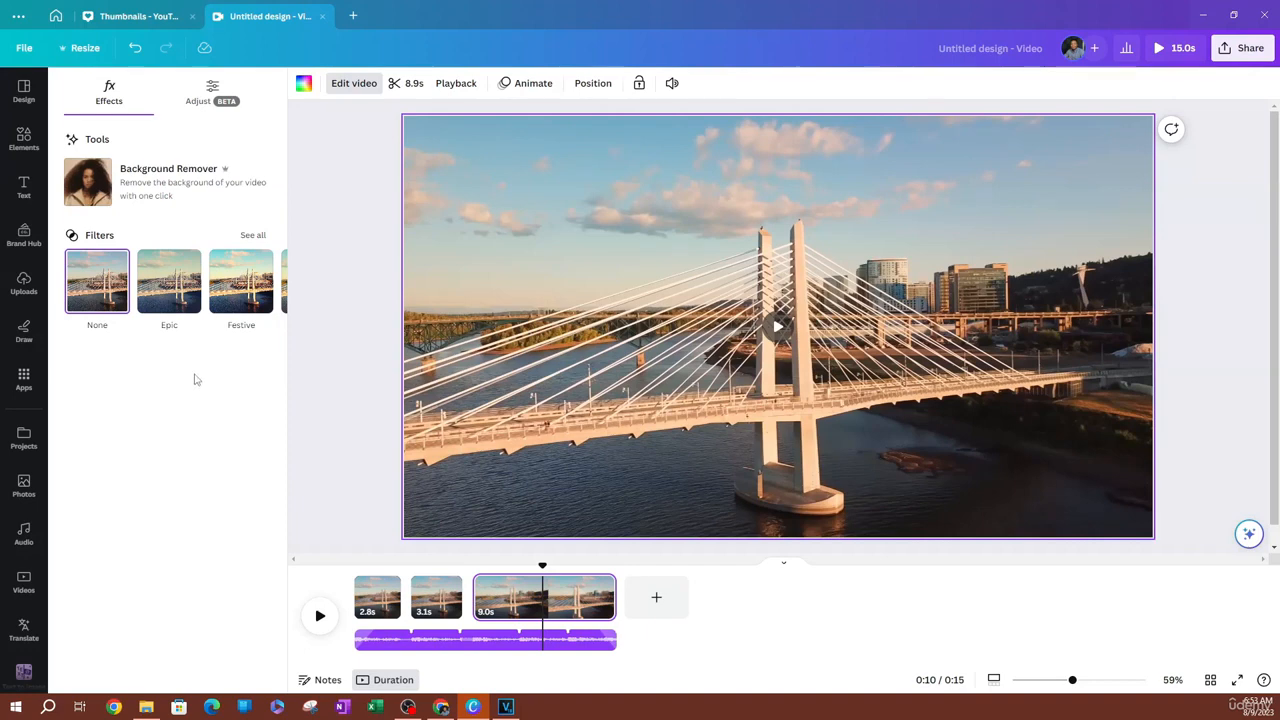
left_click(253, 235)
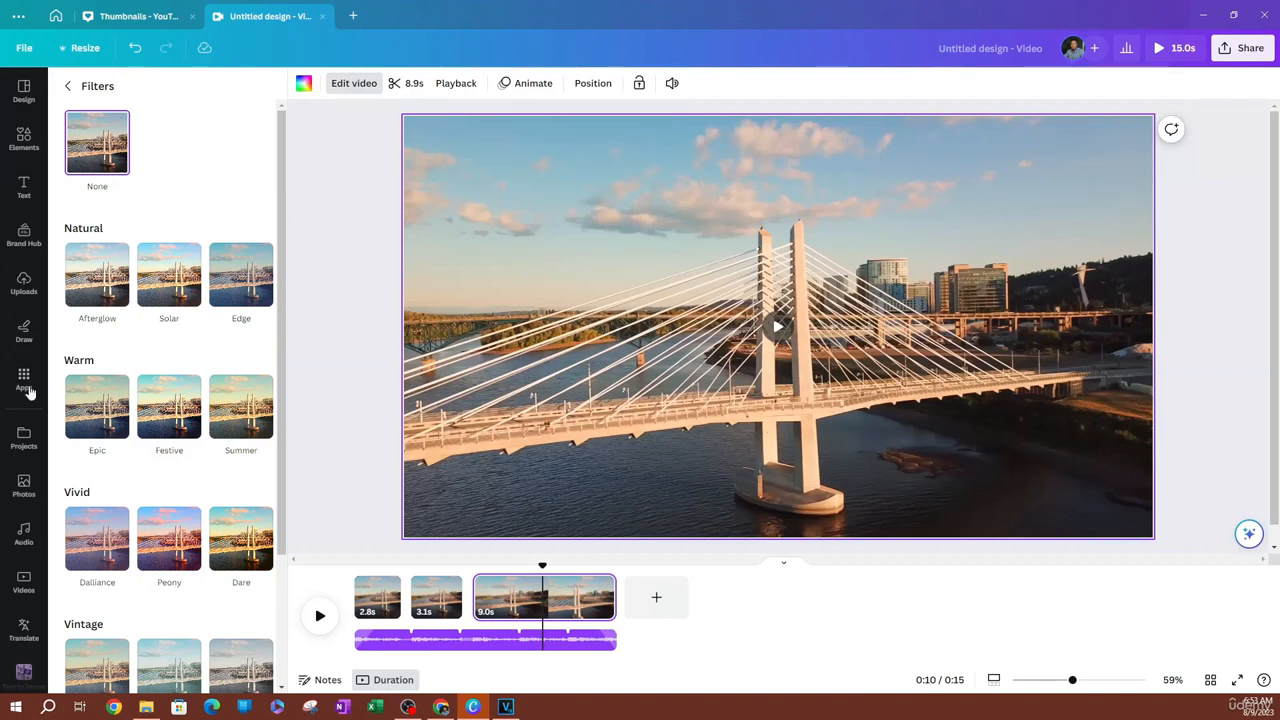
left_click(108, 274)
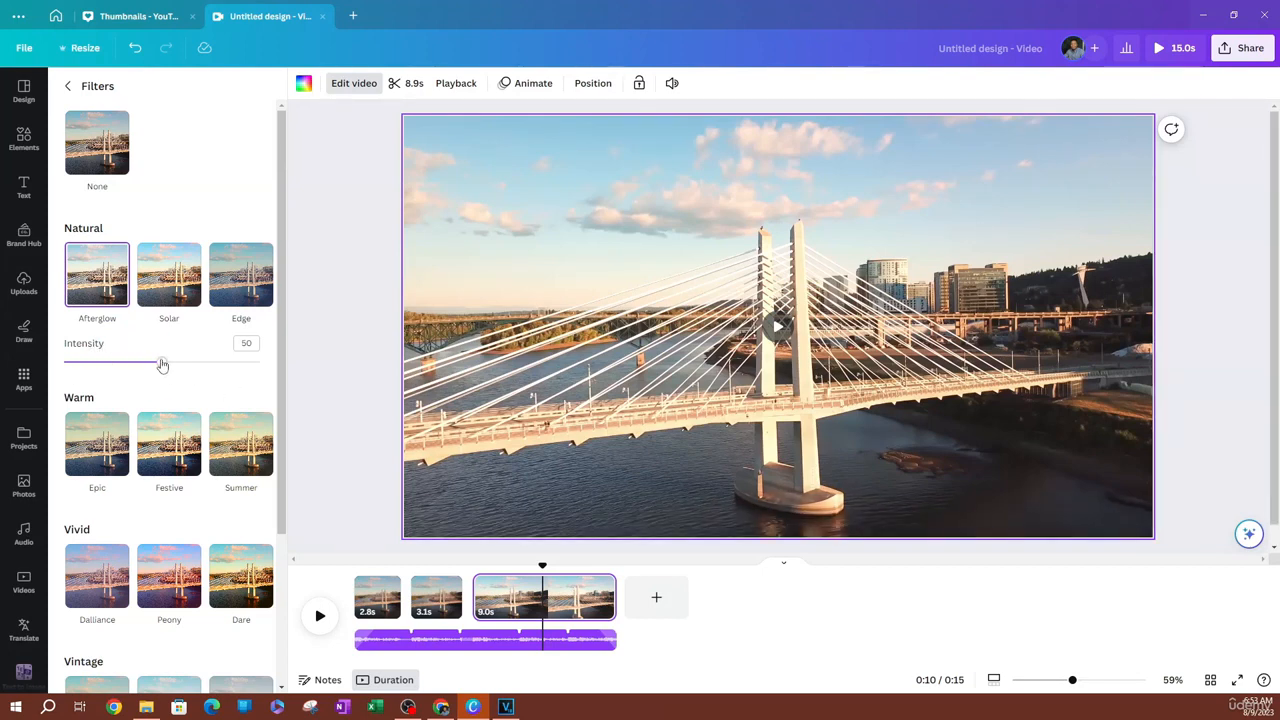
mouse_move(161, 362)
left_mouse_down()
mouse_move(229, 361)
mouse_move(97, 363)
mouse_move(155, 363)
left_mouse_up()
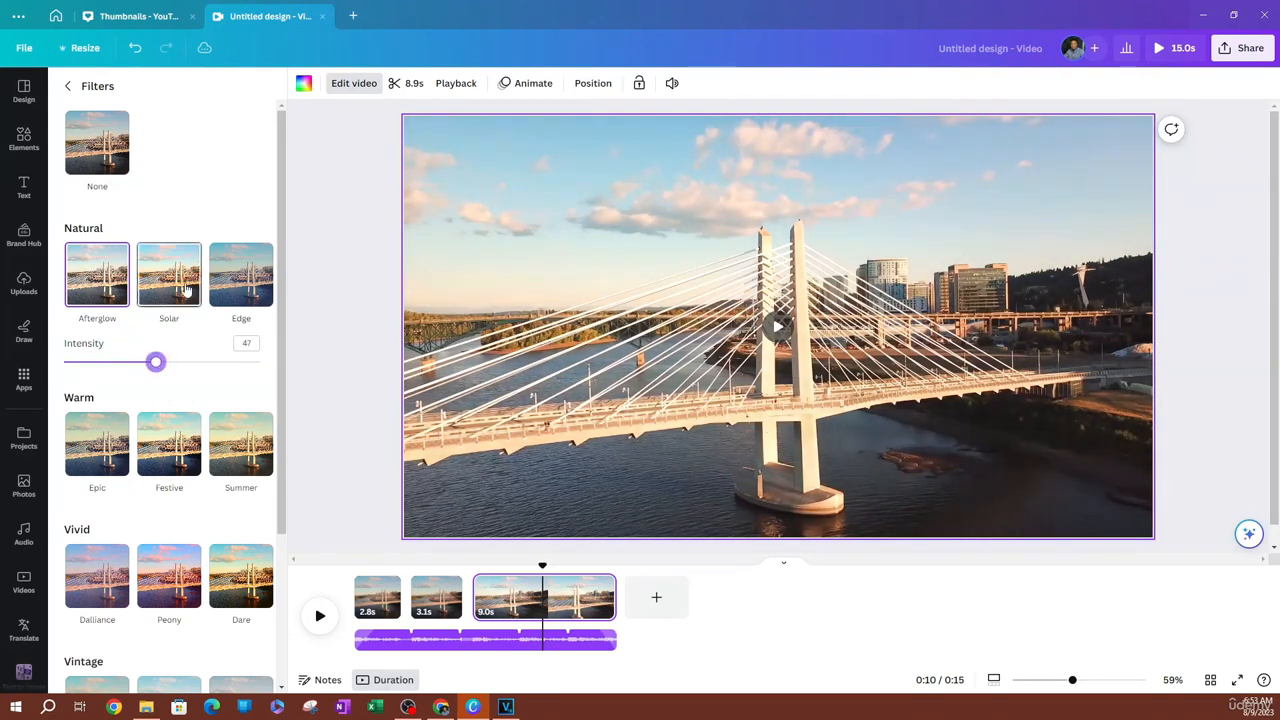
Try the Natural filter Solar and the Warm filters Festive and Summer on the third clip
left_click(243, 280)
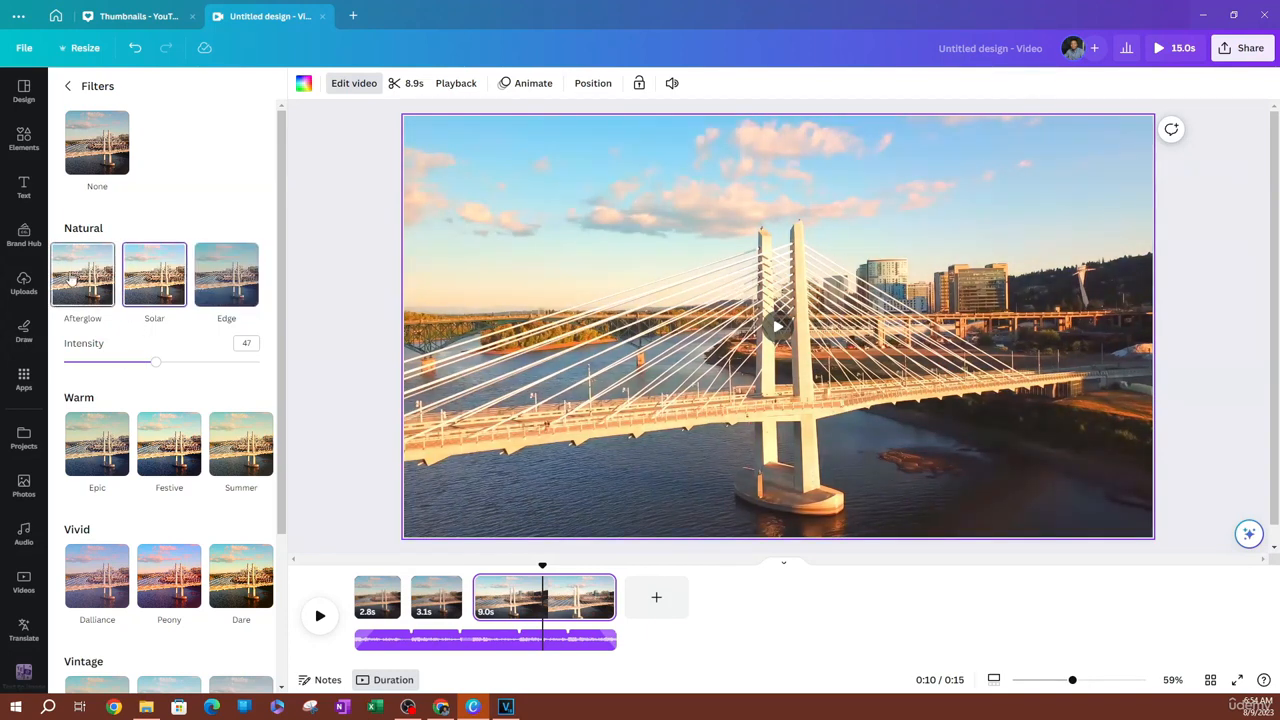
left_click(168, 276)
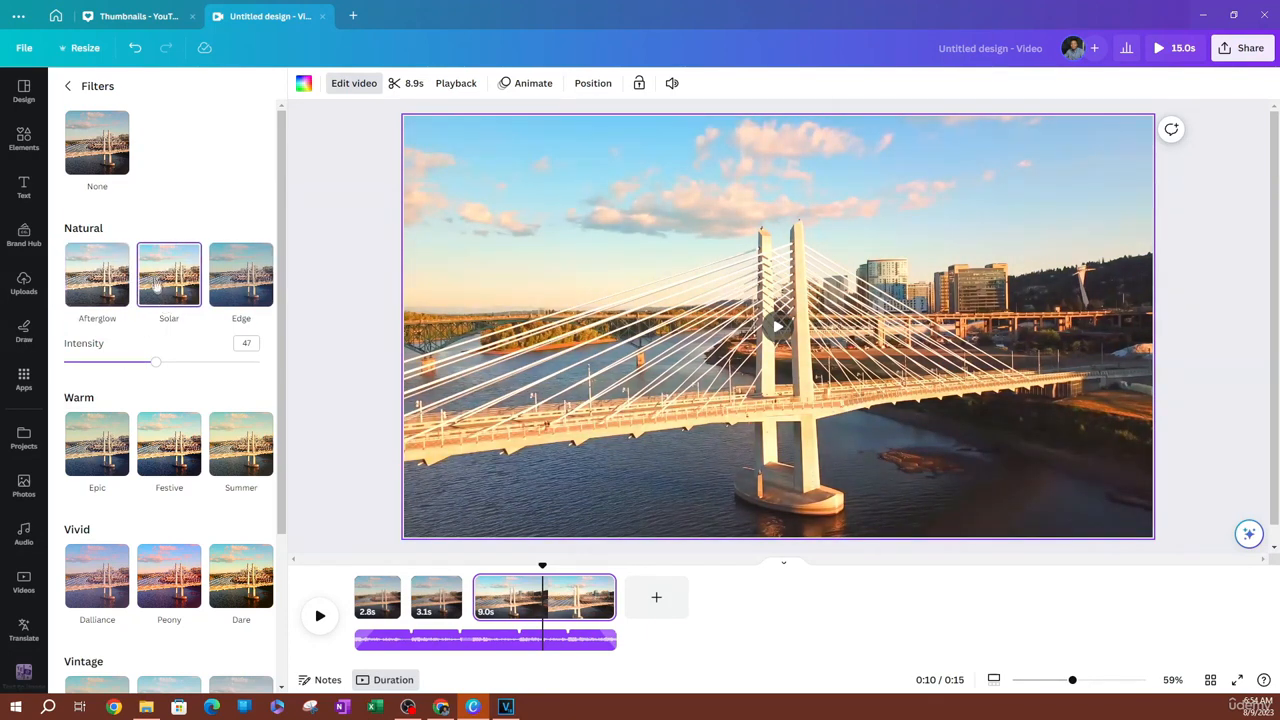
scroll(160, 420, "down", 2)
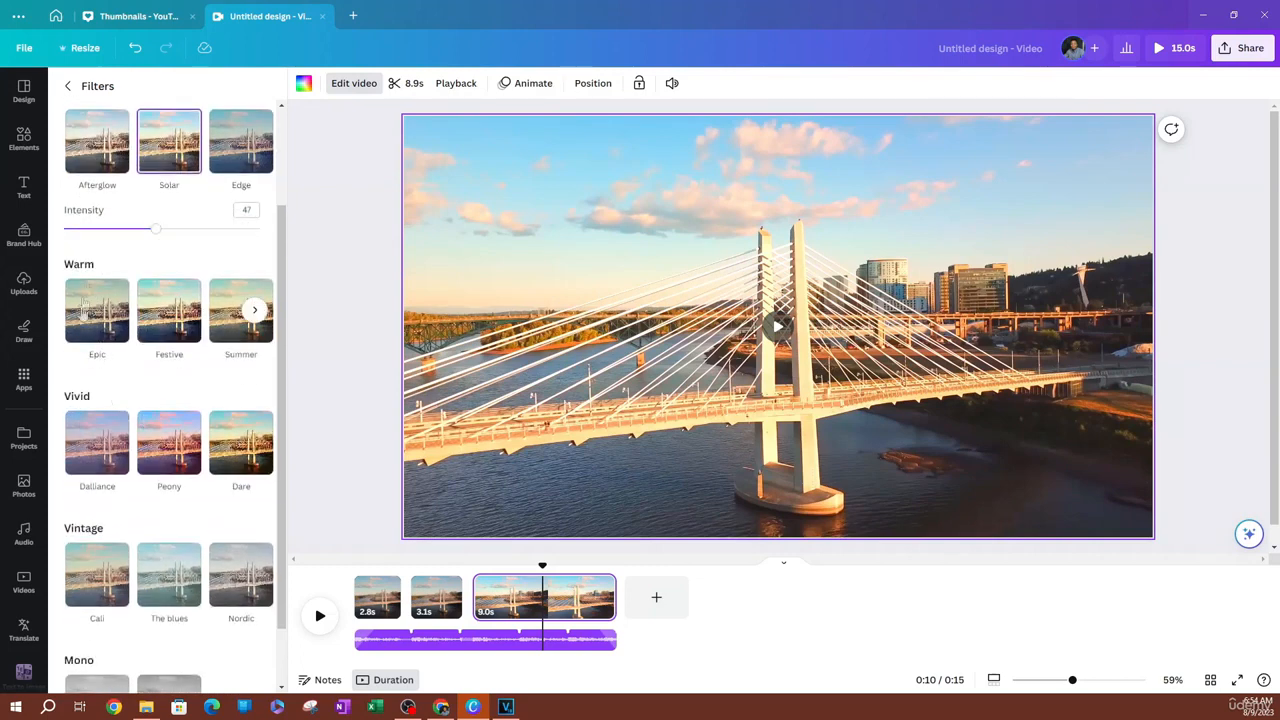
left_click(95, 285)
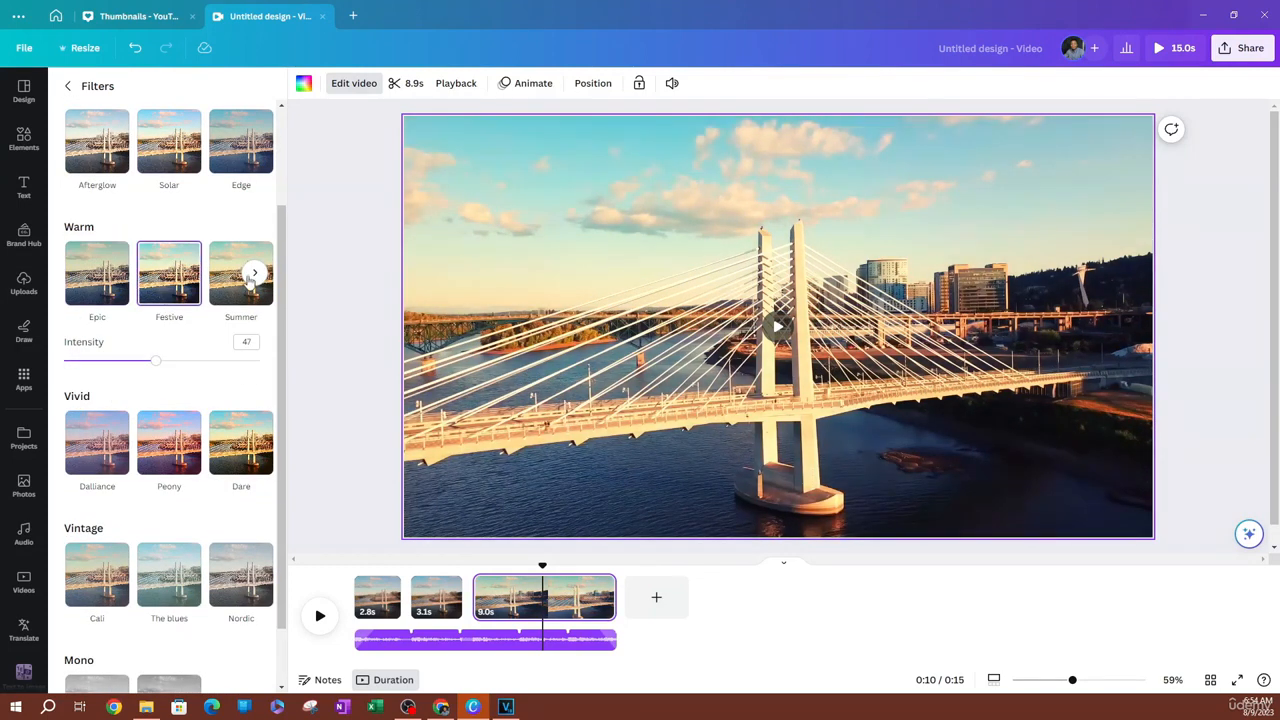
left_click(228, 283)
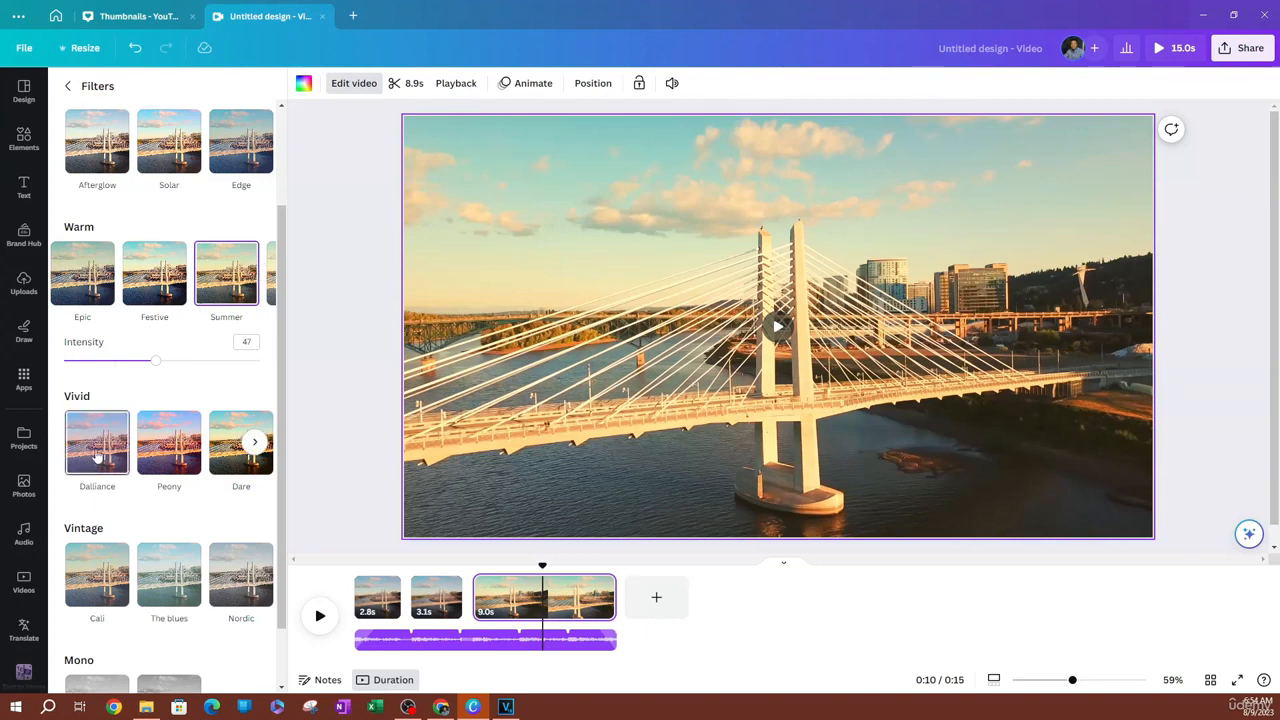
Try the Vivid filter Dalliance, the Vintage filters The blues and Nordic, and the Mono filters Greyscale and Street on the clip
left_click(97, 450)
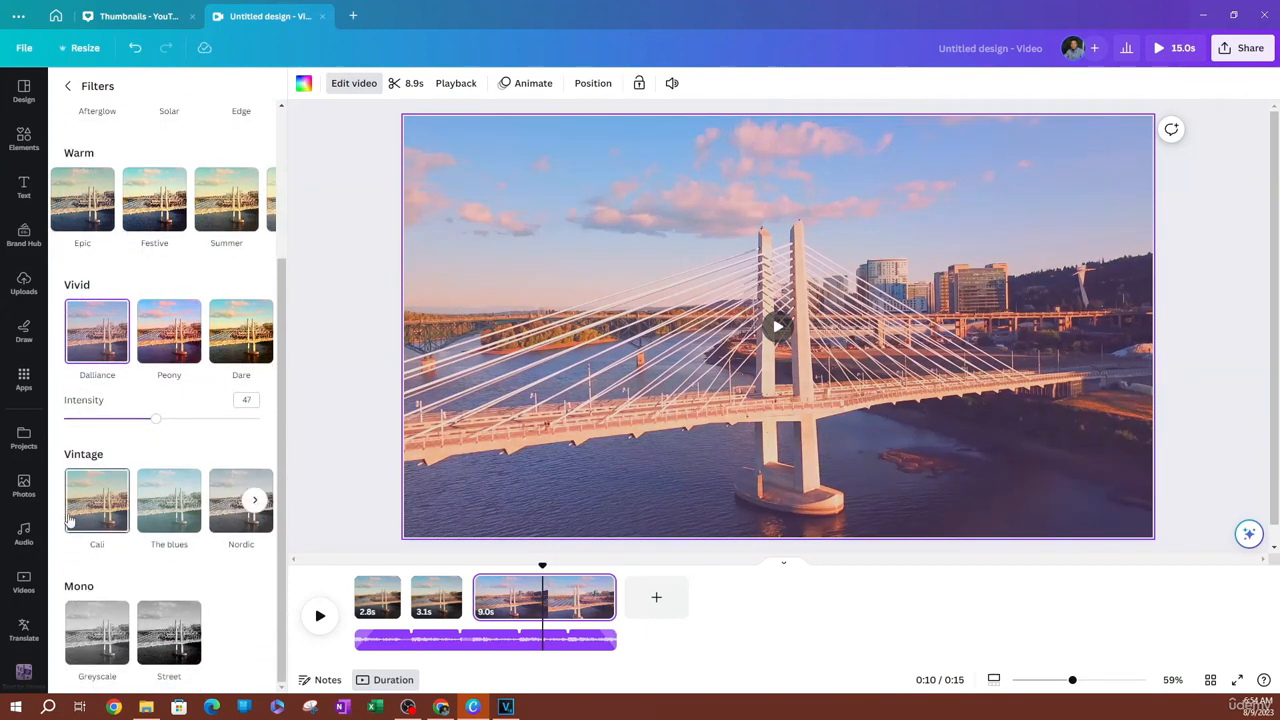
left_click(76, 516)
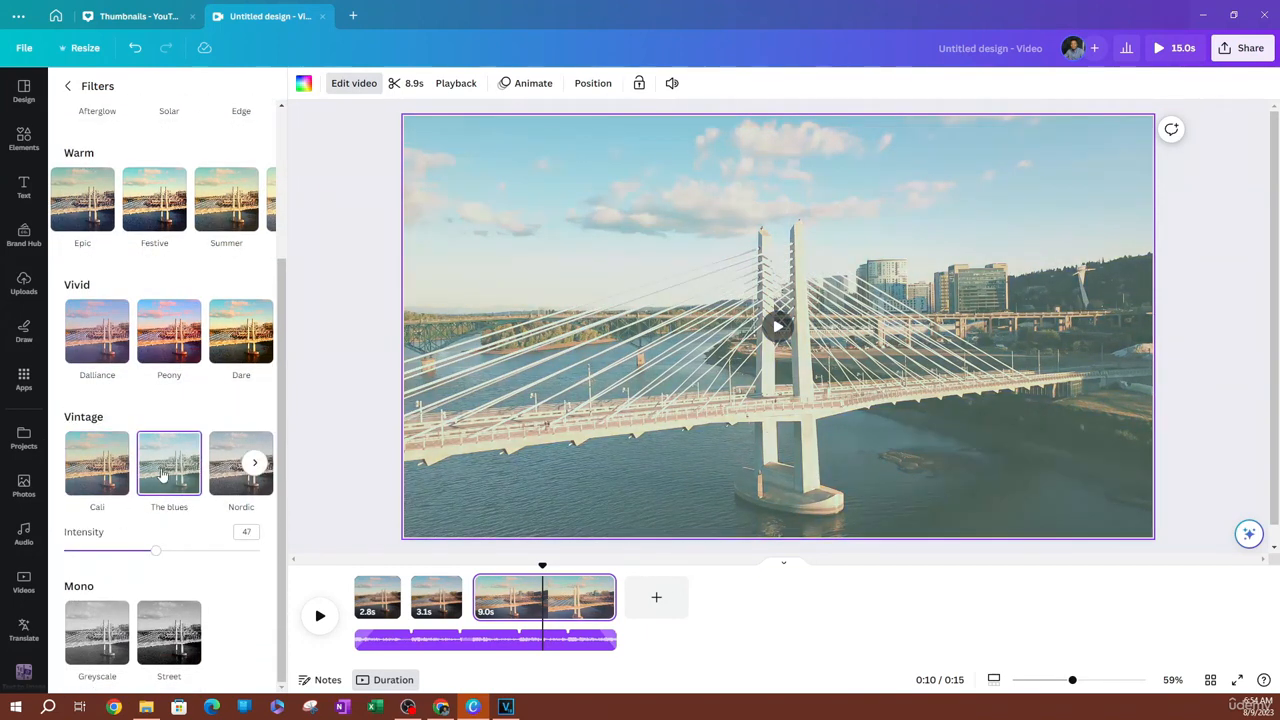
left_click(244, 482)
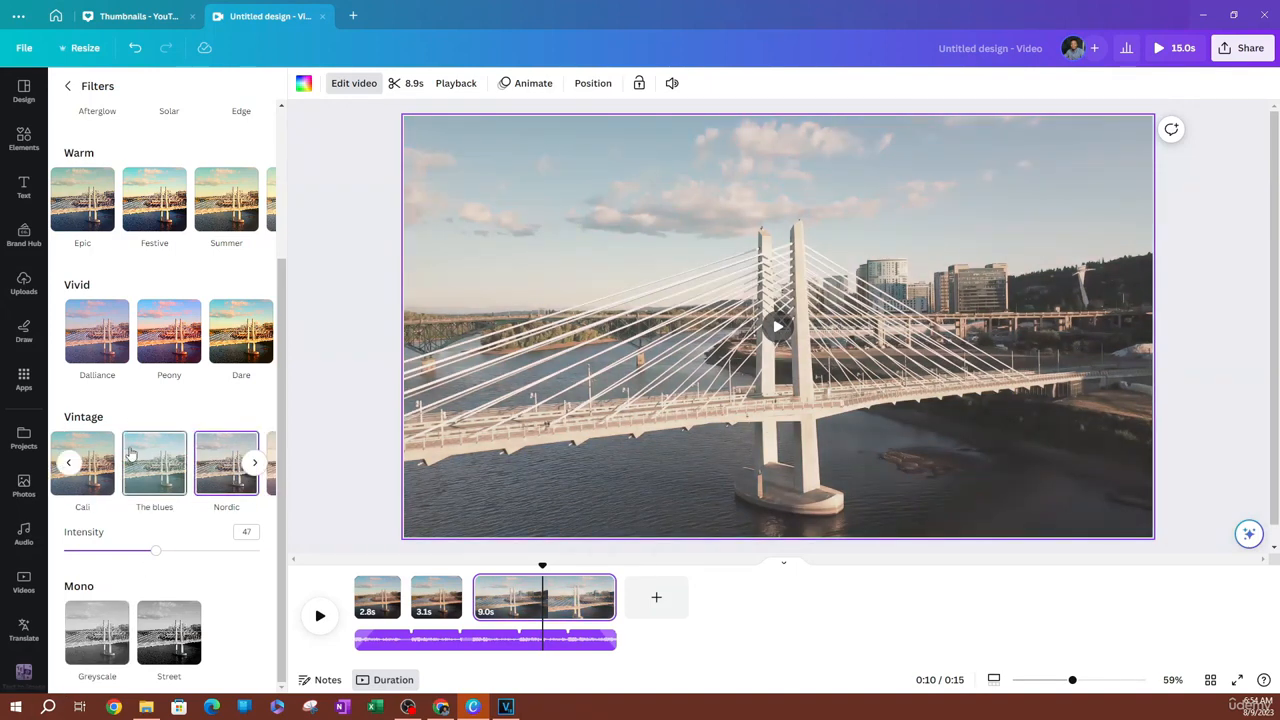
left_click(100, 635)
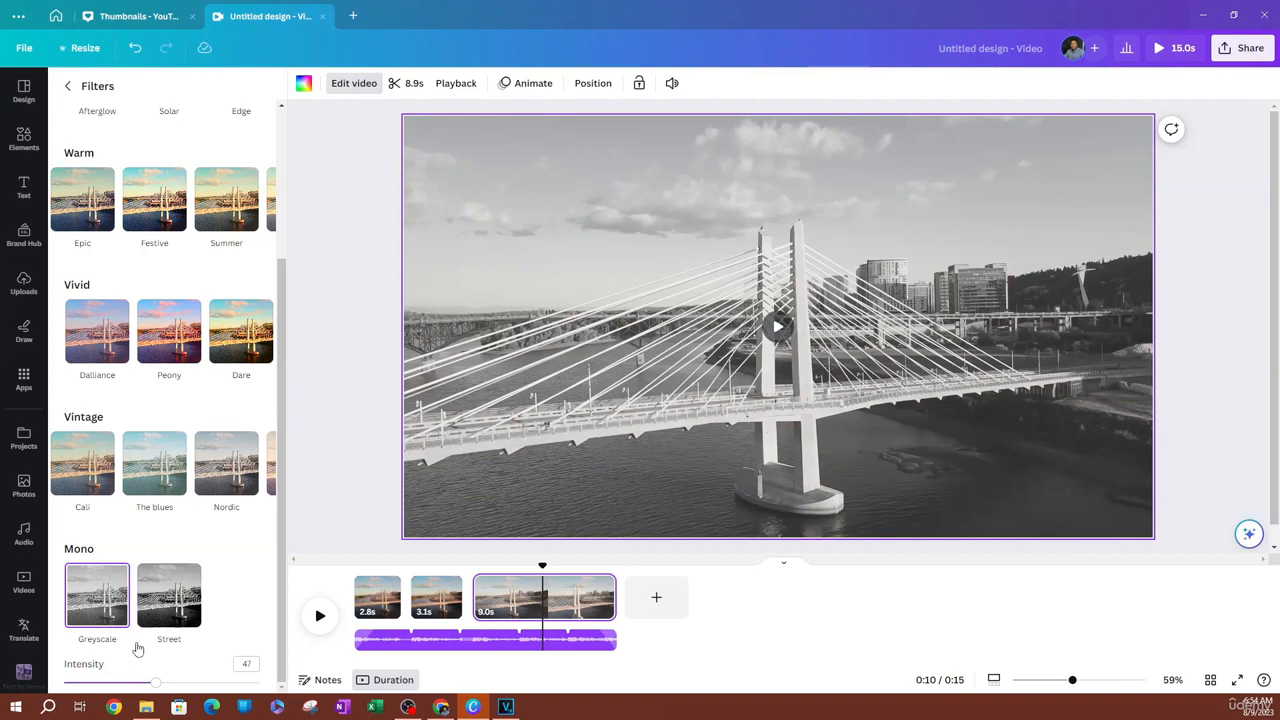
left_click(169, 597)
Apply the Solar filter to the third clip and set the filter intensity to 59
scroll(136, 476, "up", 2)
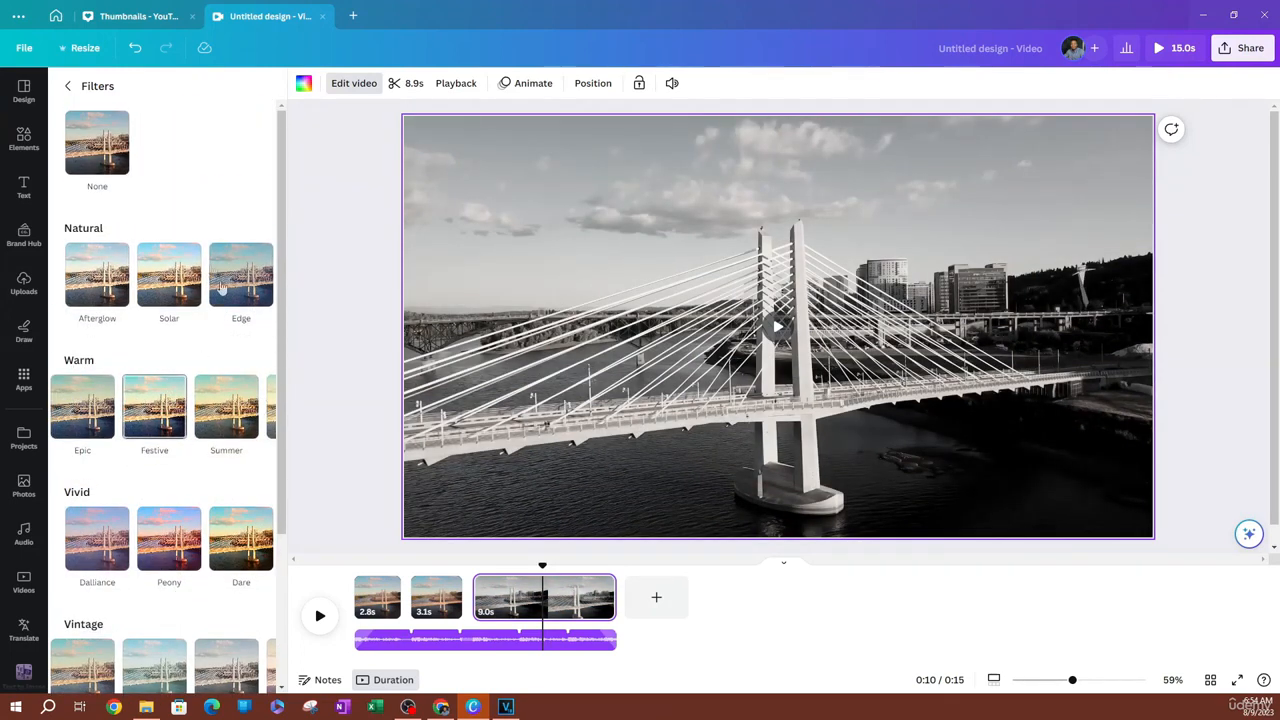
left_click(162, 285)
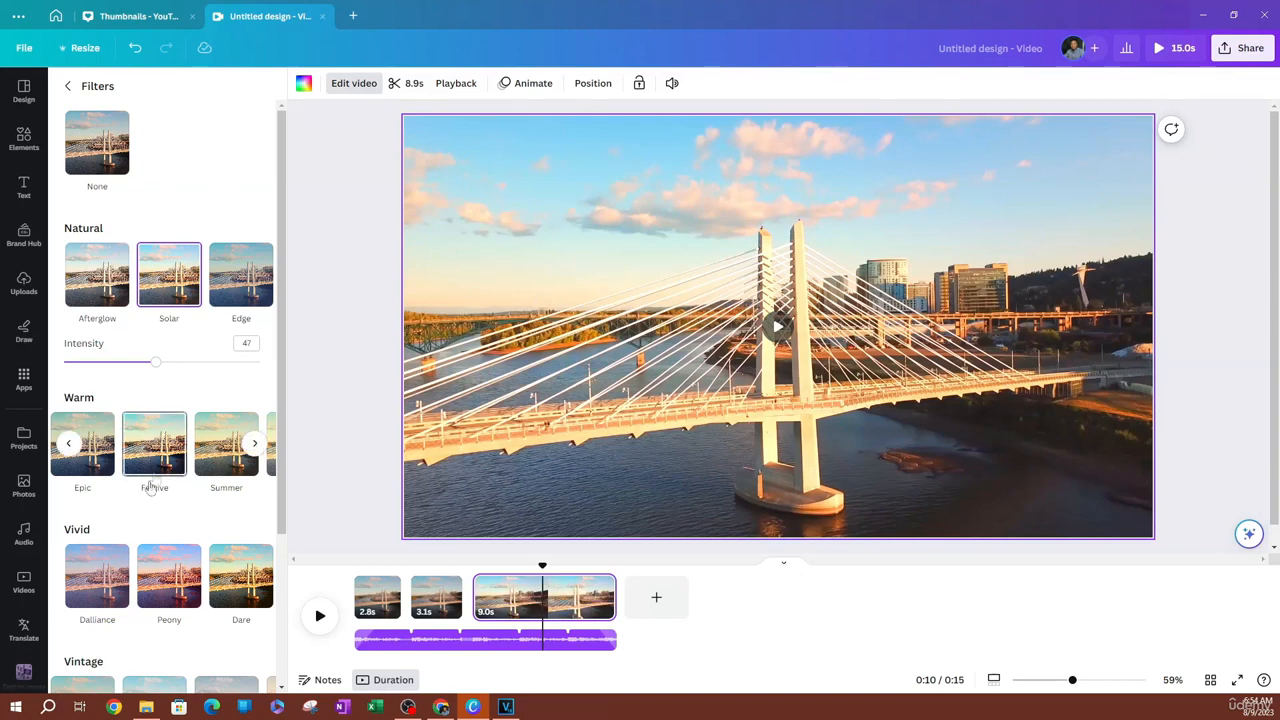
left_click(69, 88)
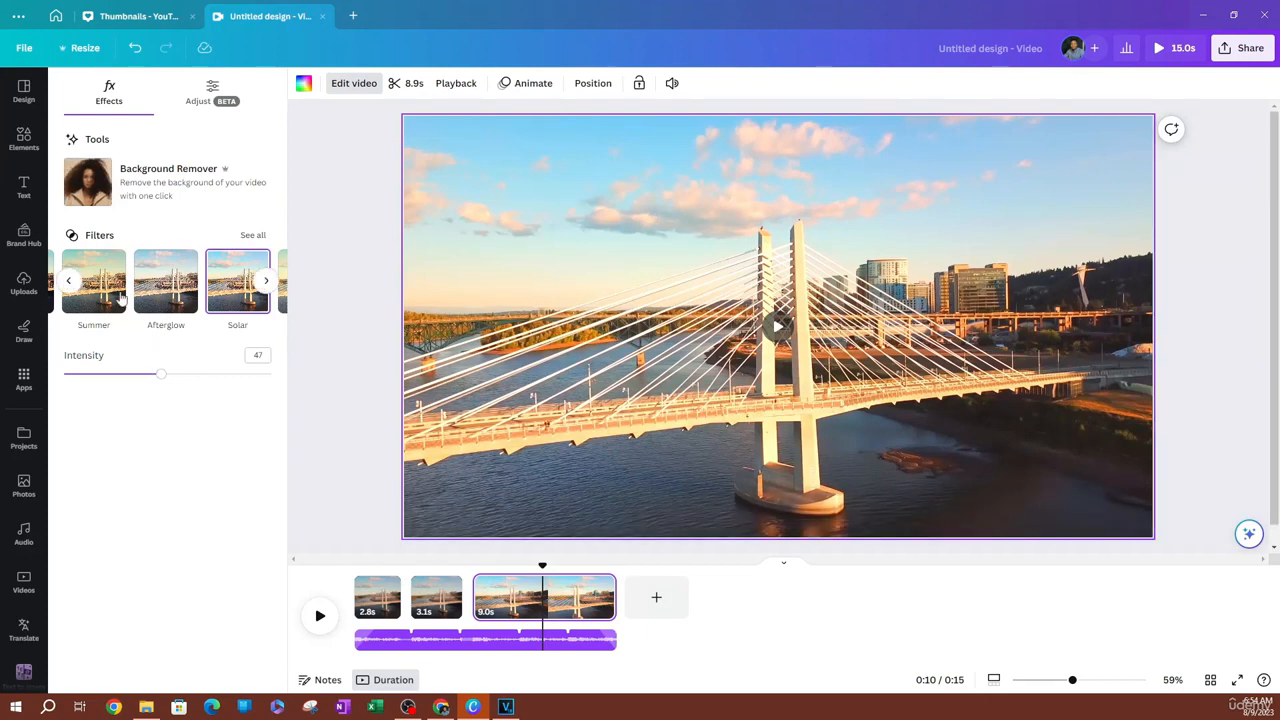
left_click_drag(160, 378, 187, 397)
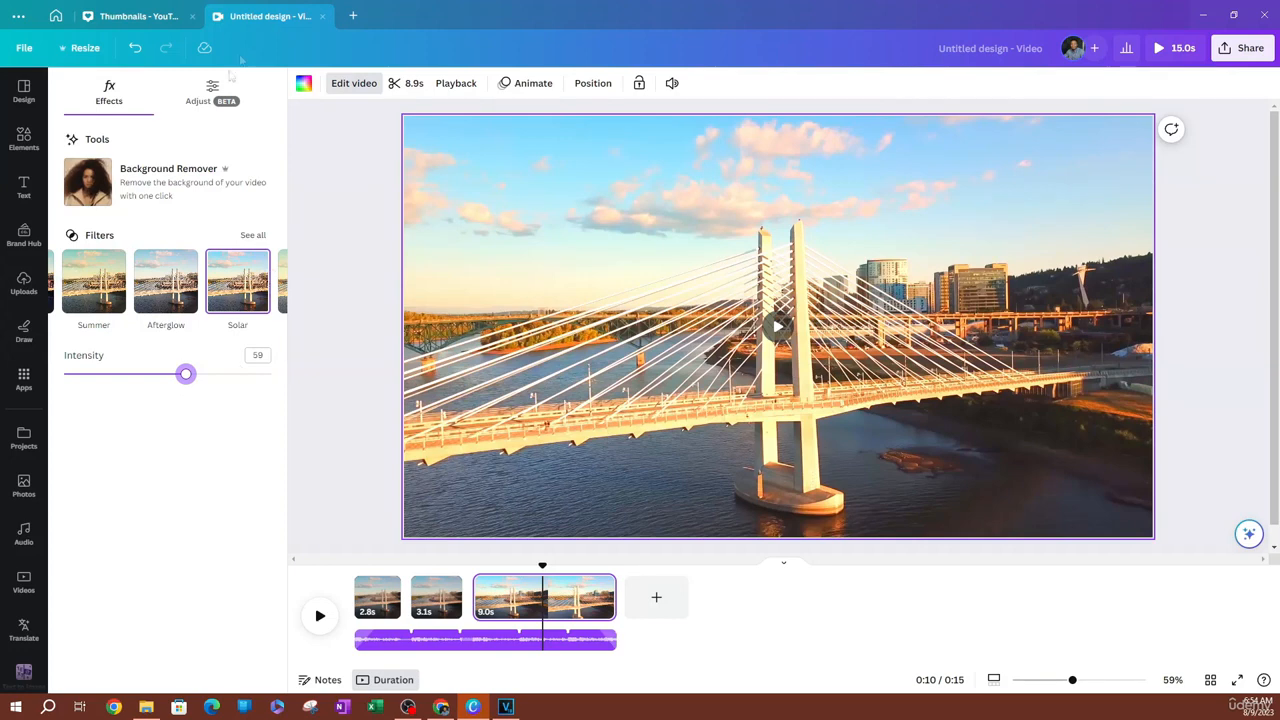
Examine which light, color and texture adjustments the Solar filter applies to the clip
left_click(211, 88)
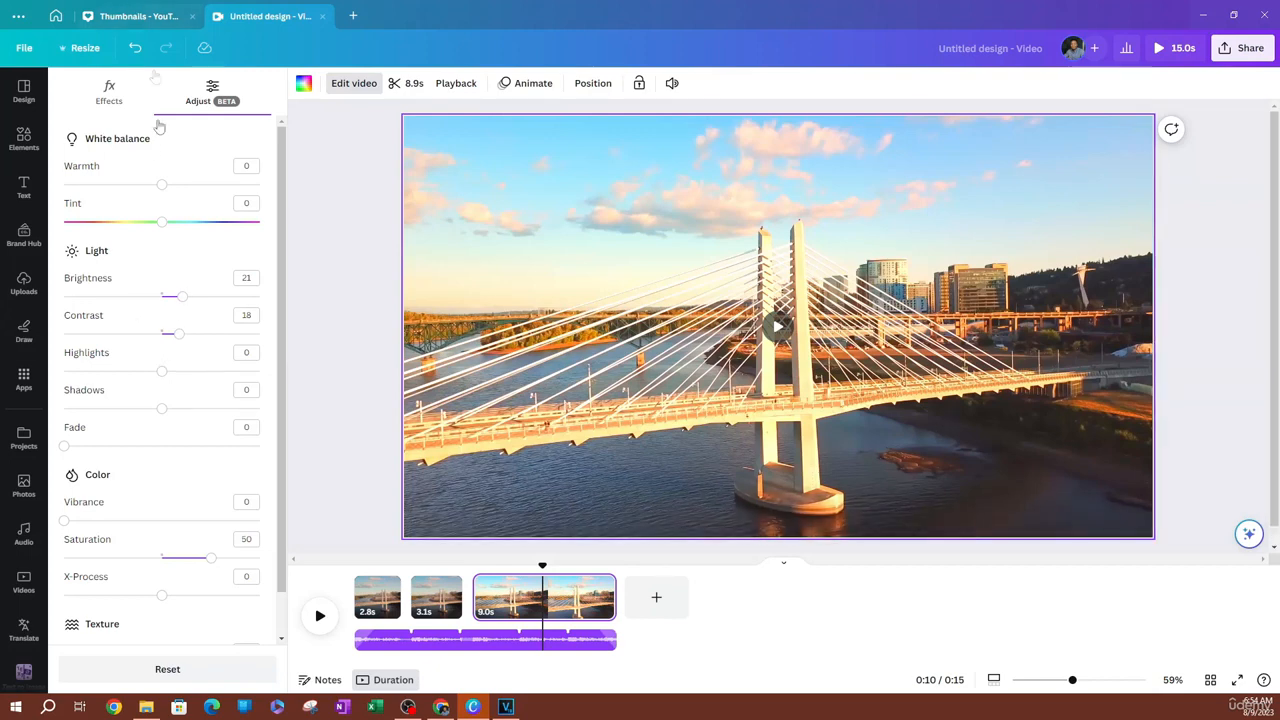
left_click(109, 92)
left_click(207, 92)
scroll(195, 355, "down", 1)
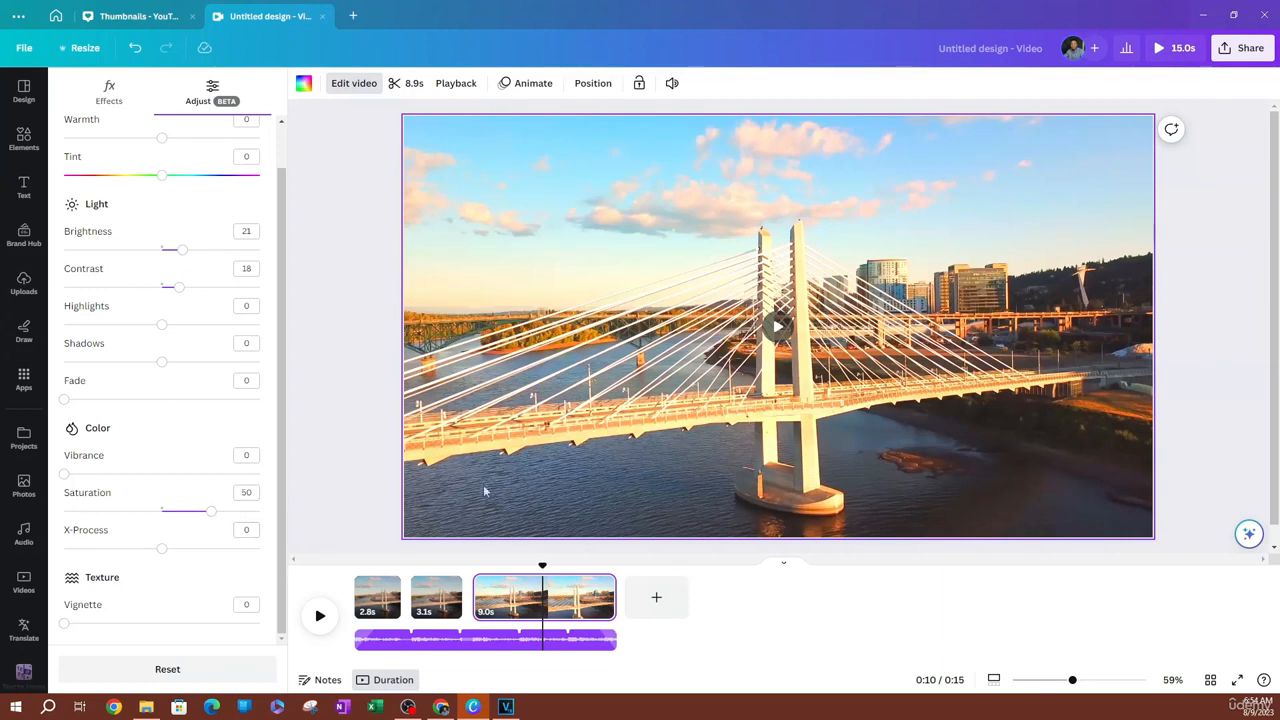
Switch the third clip's filter to Afterglow and review the adjustment values it applies
left_click(108, 95)
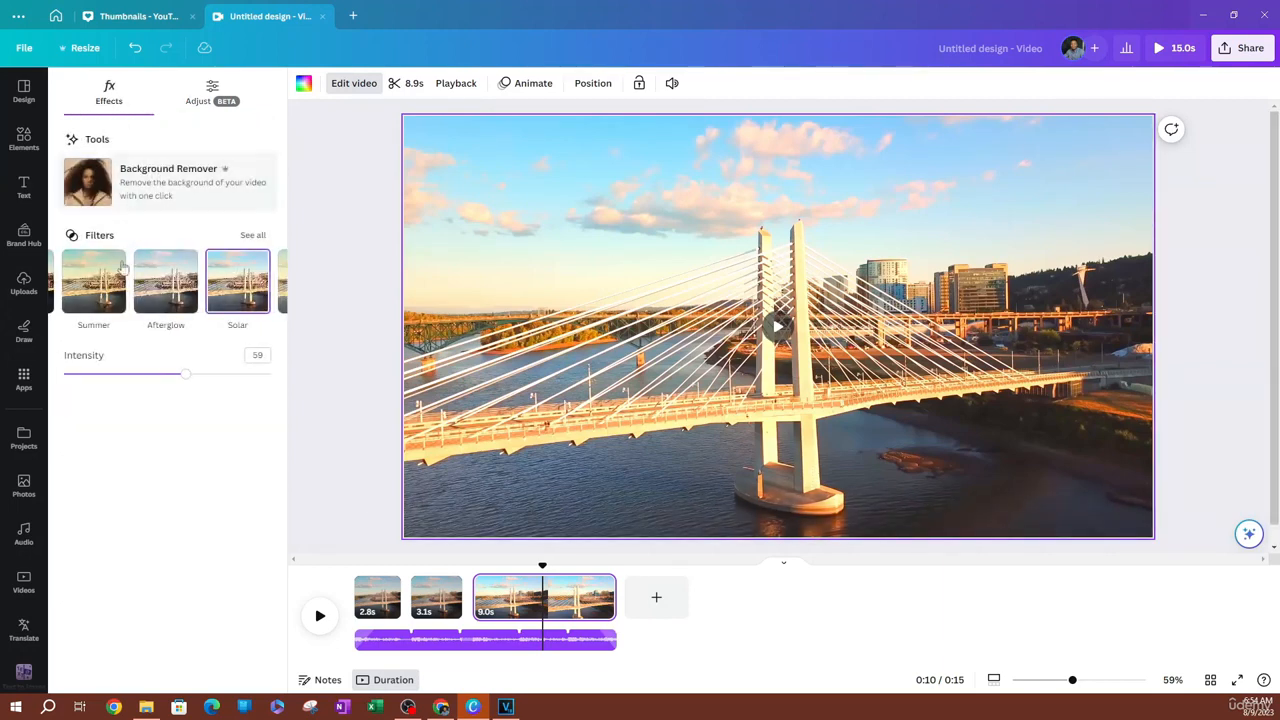
left_click(167, 287)
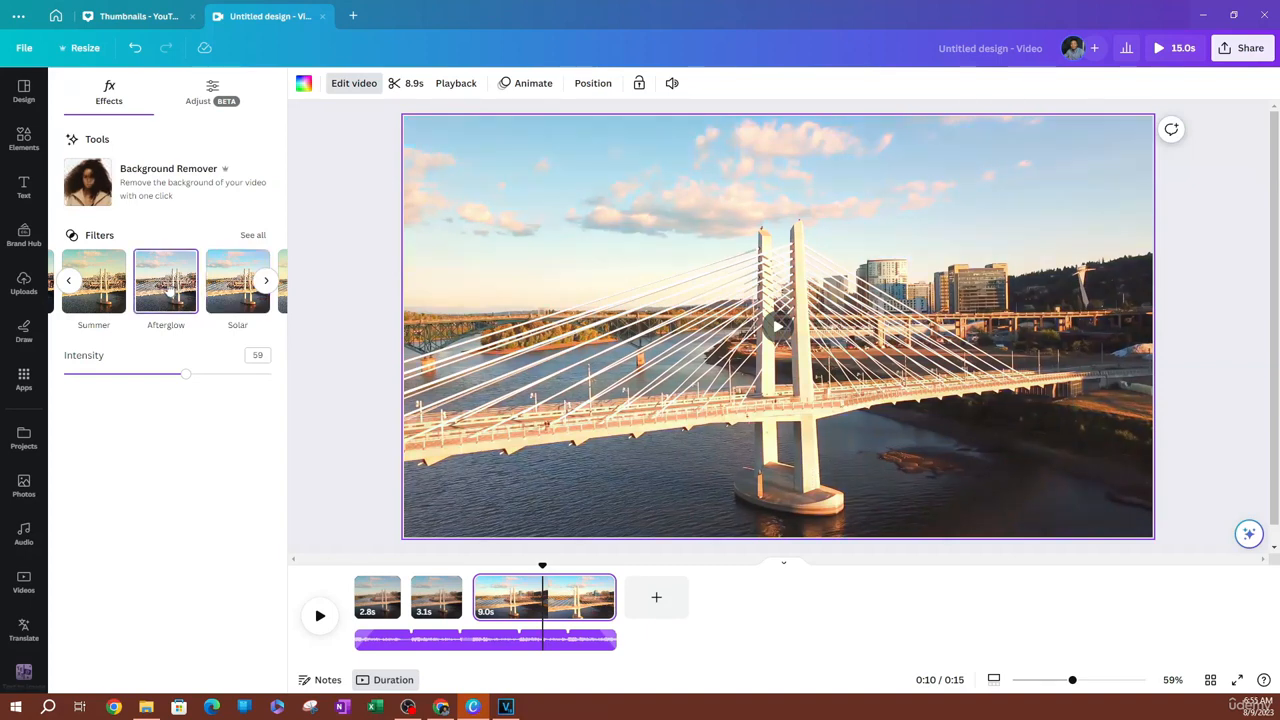
left_click(230, 105)
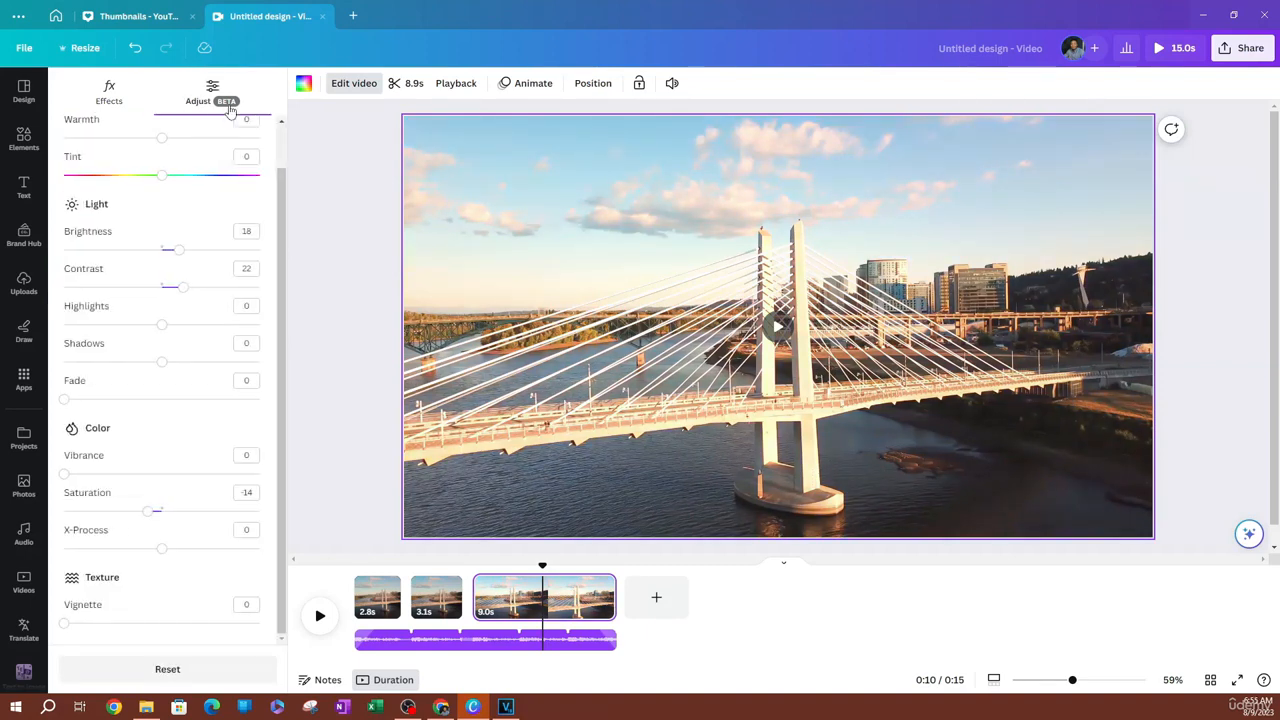
scroll(90, 200, "up", 1)
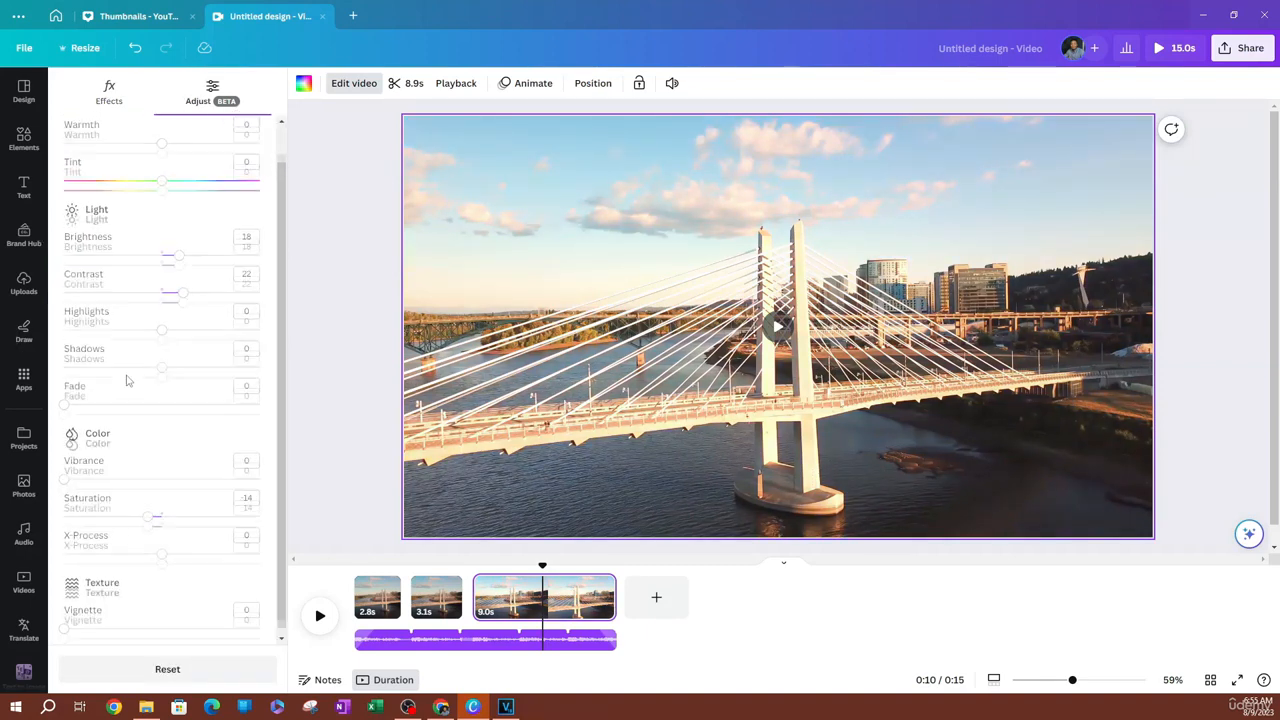
Switch the third clip's filter to Summer and review the white balance, light and color adjustments it applies
scroll(166, 364, "down", 1)
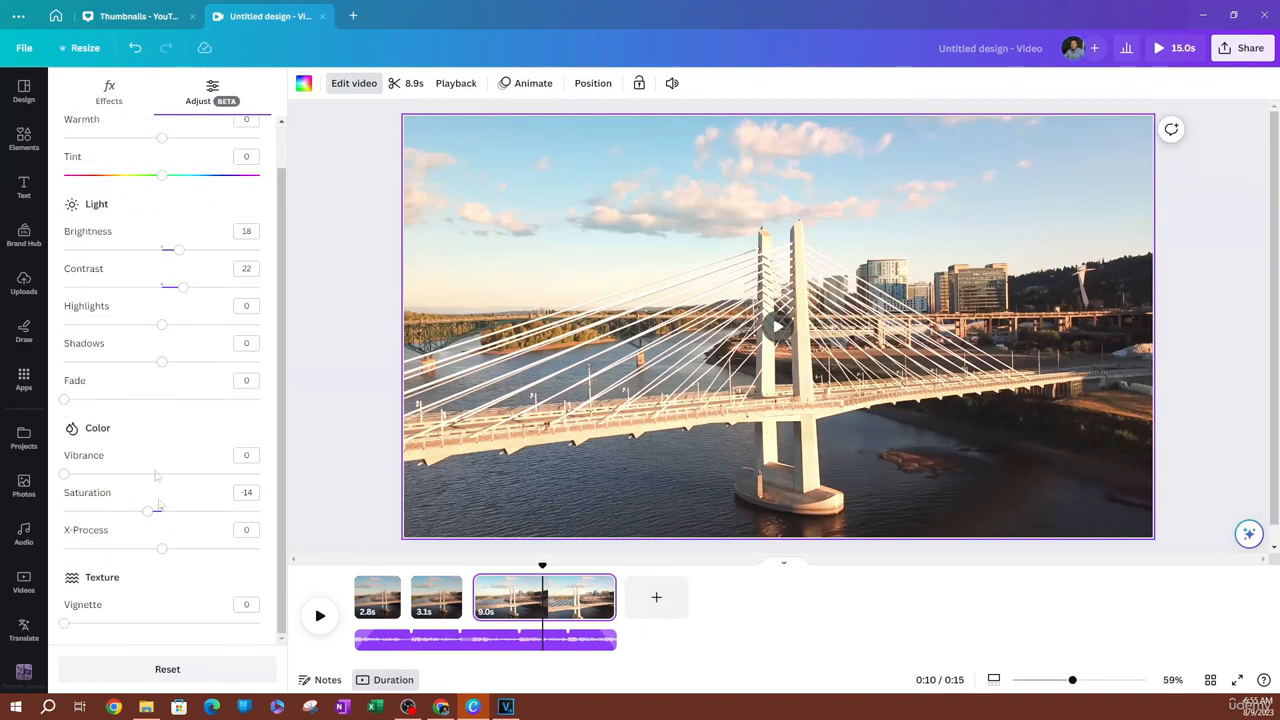
left_click(109, 90)
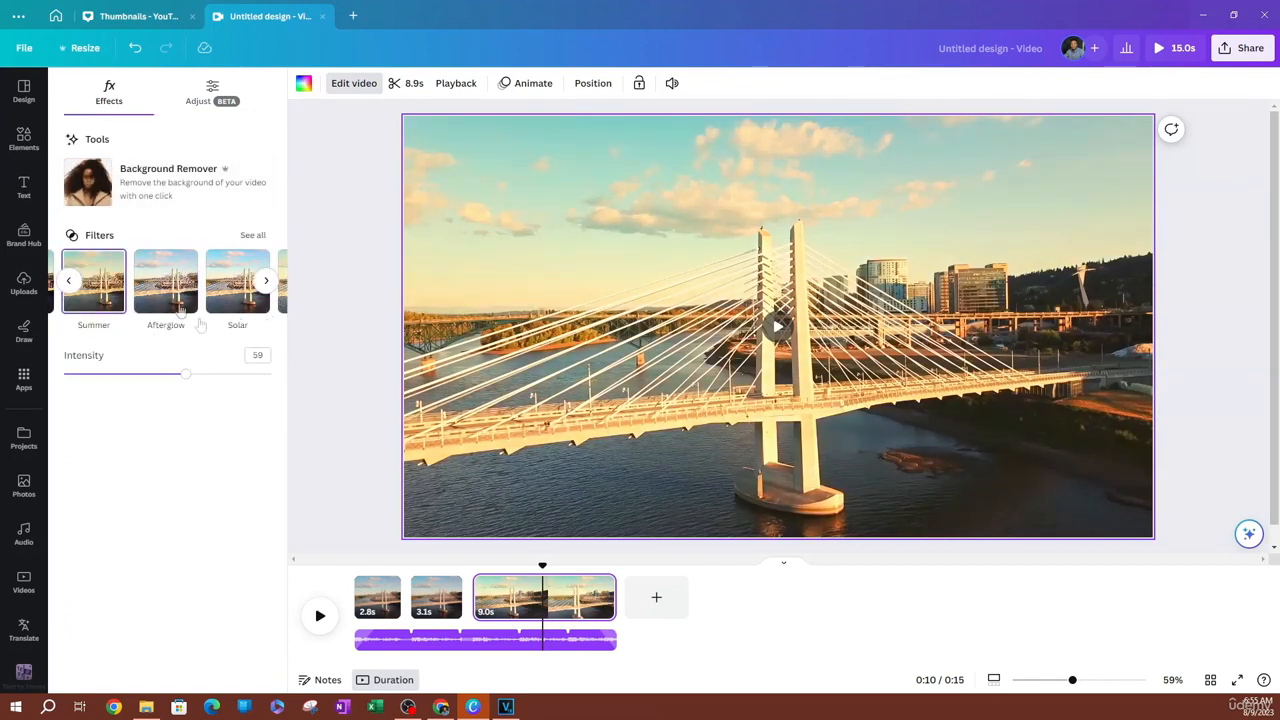
left_click(214, 92)
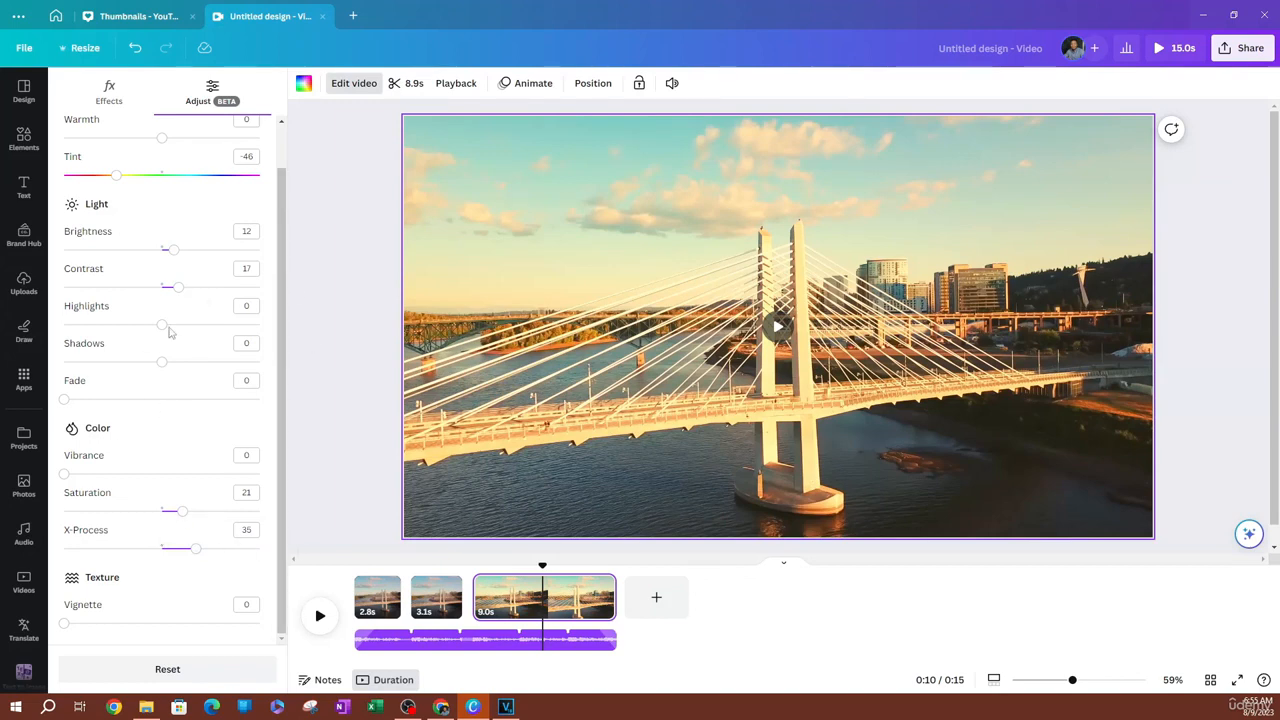
scroll(175, 330, "up", 1)
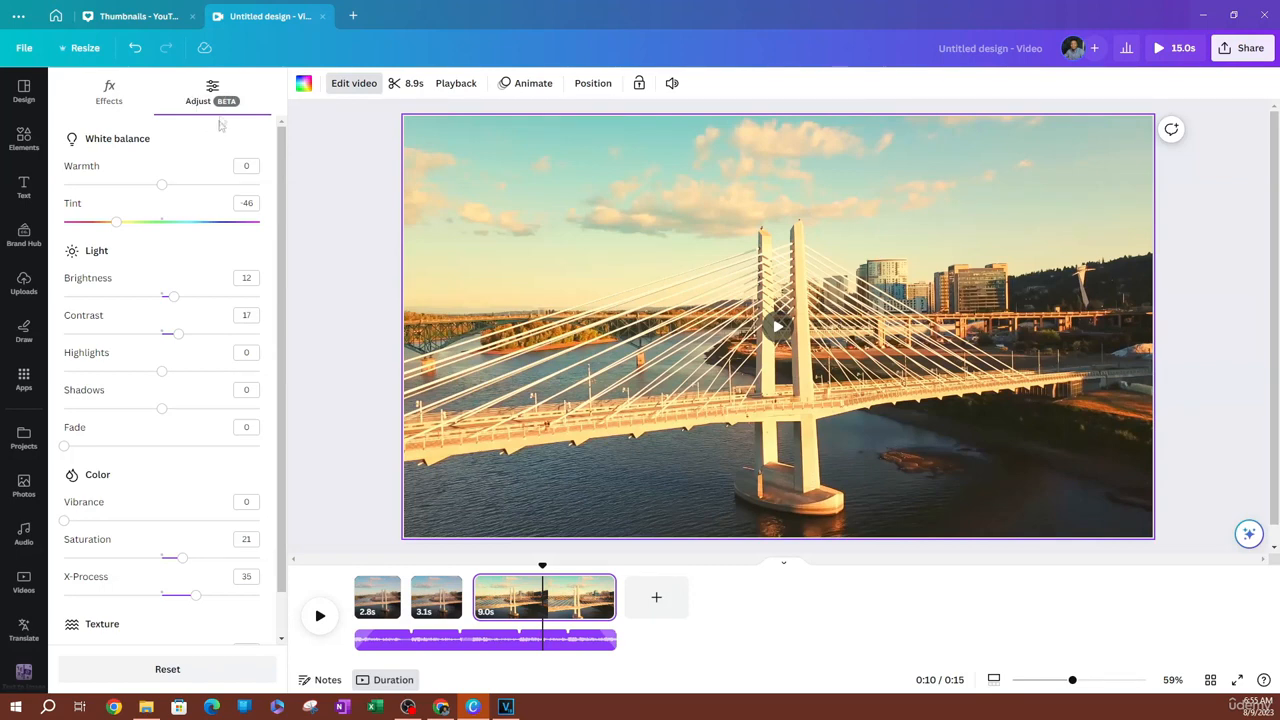
Apply the Vintage filter Cali to the third clip and set the filter intensity to 43
left_click(110, 92)
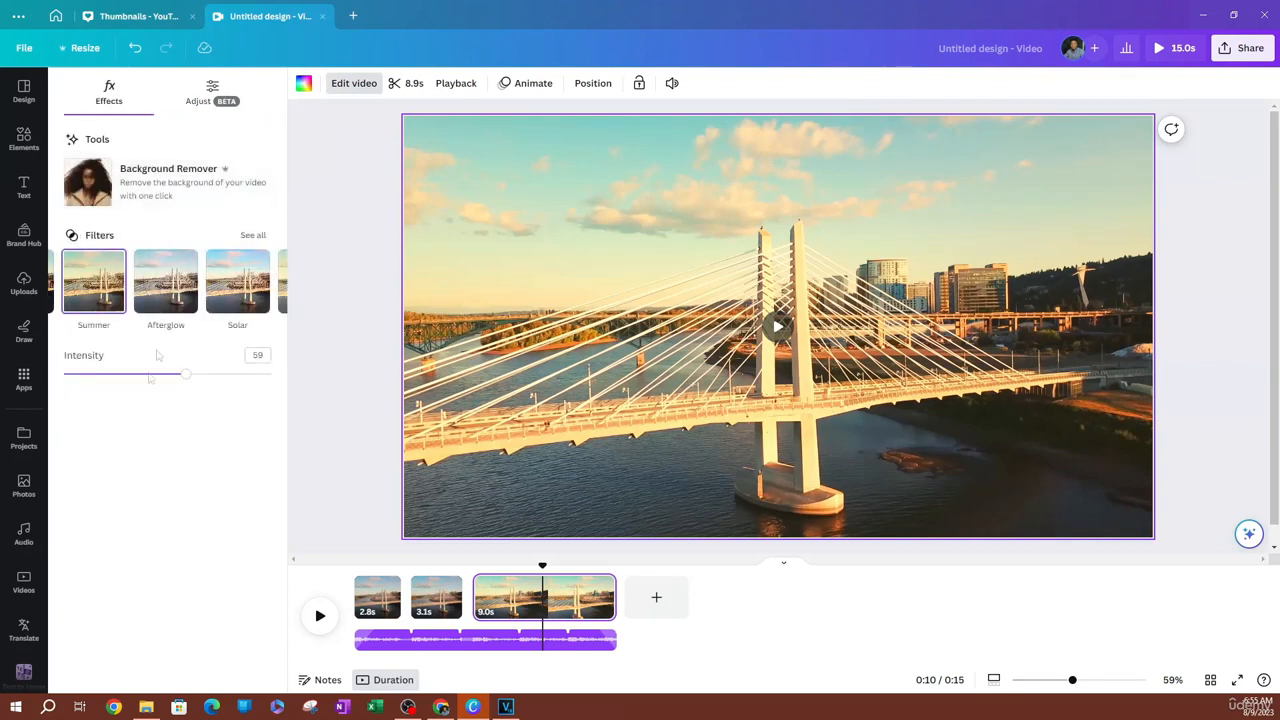
left_click(253, 236)
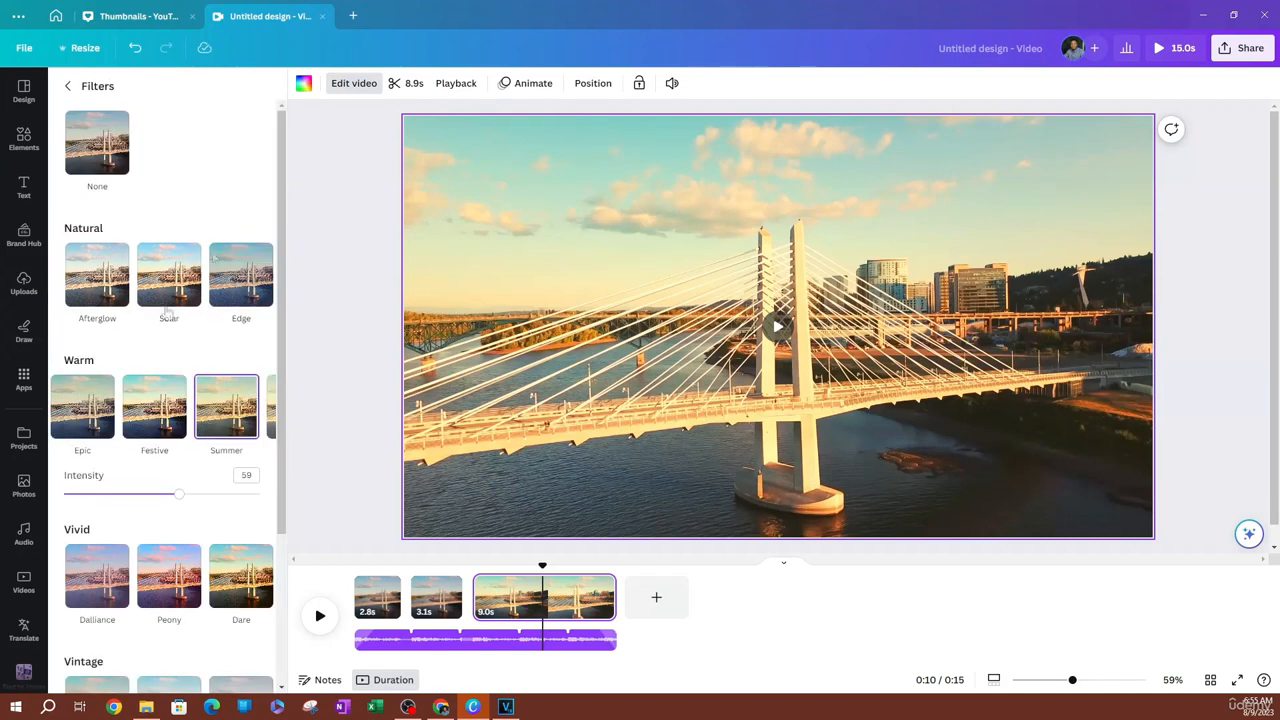
scroll(75, 410, "down", 2)
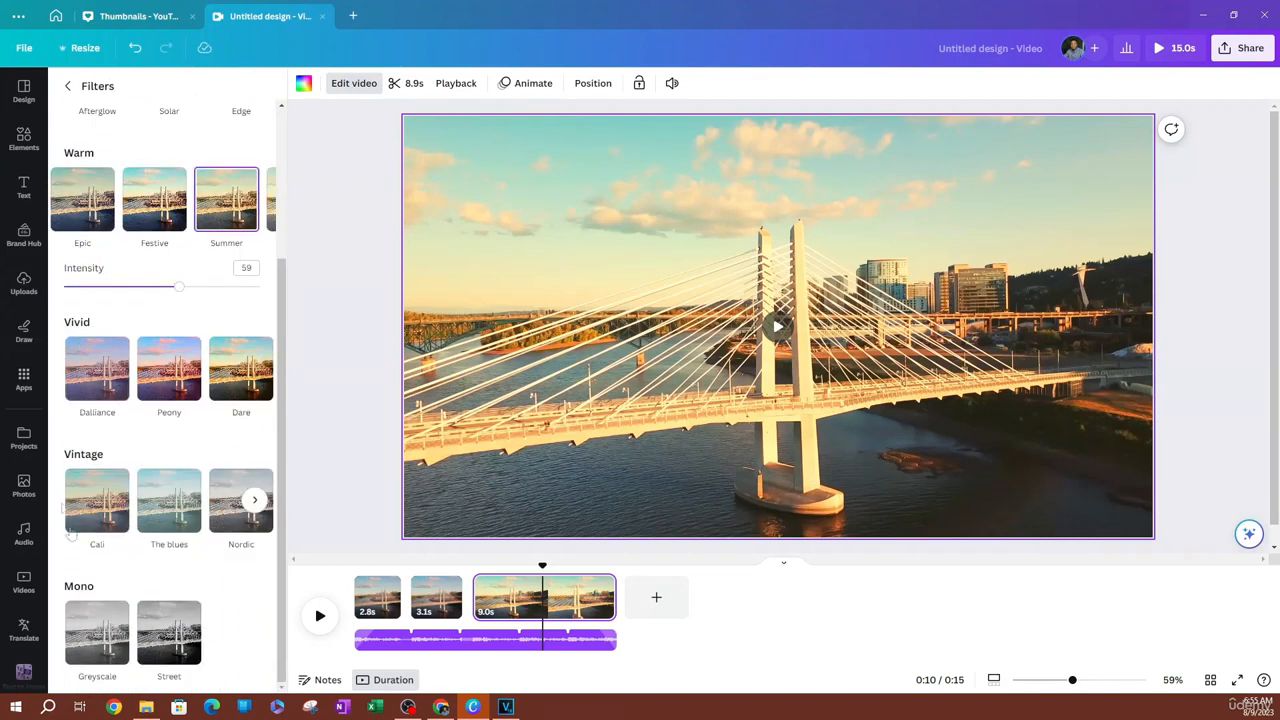
left_click(98, 505)
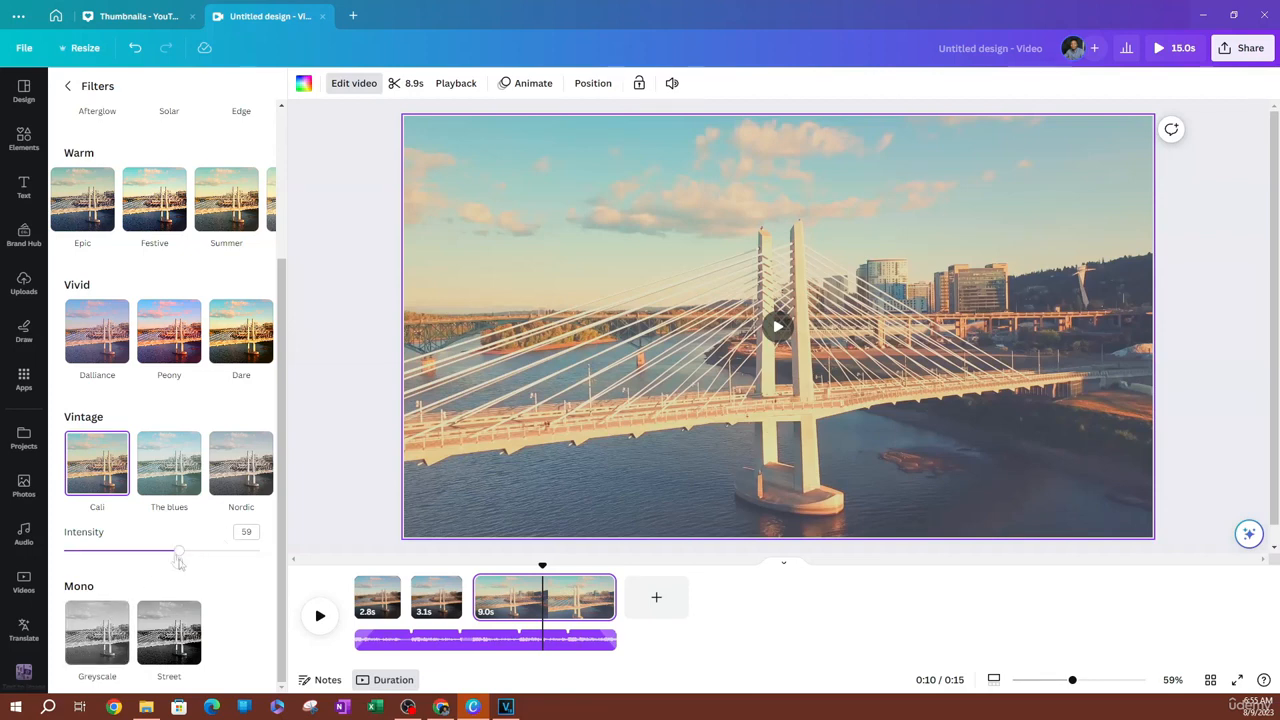
left_click_drag(178, 552, 148, 552)
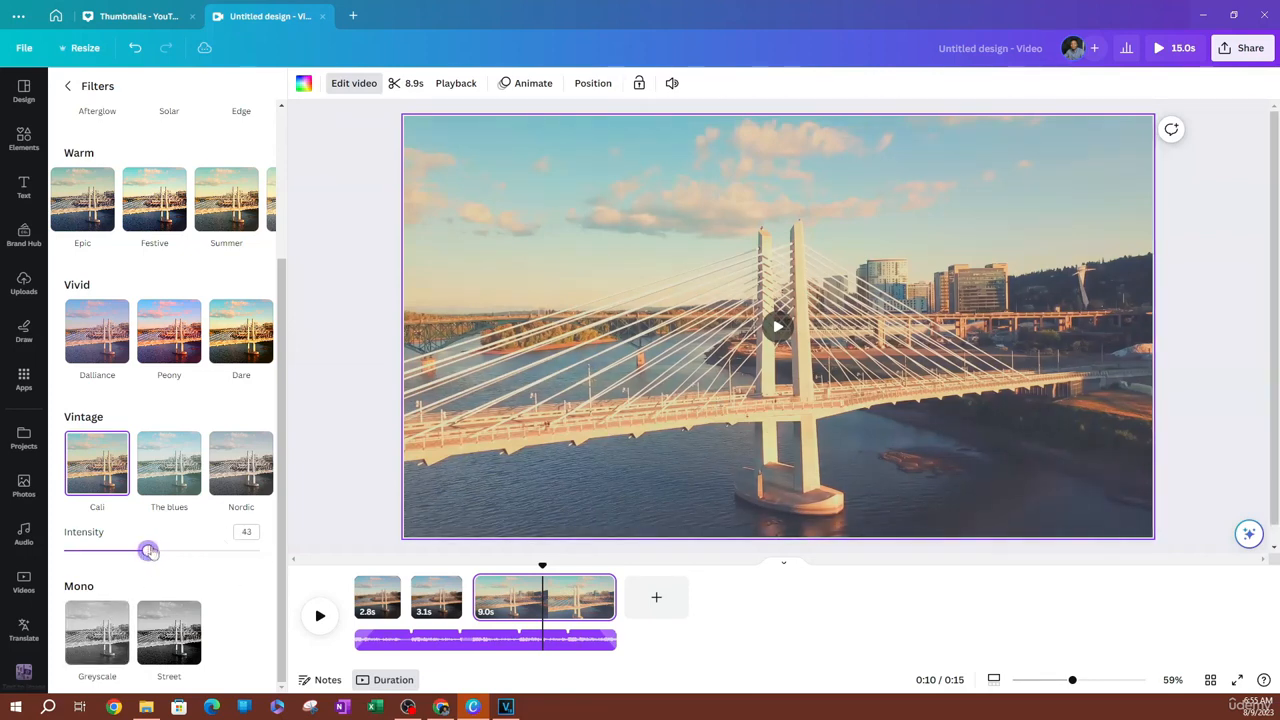
Fine-tune the filtered third clip by setting its contrast to -15 and its saturation to 12
left_click(70, 88)
left_click(210, 92)
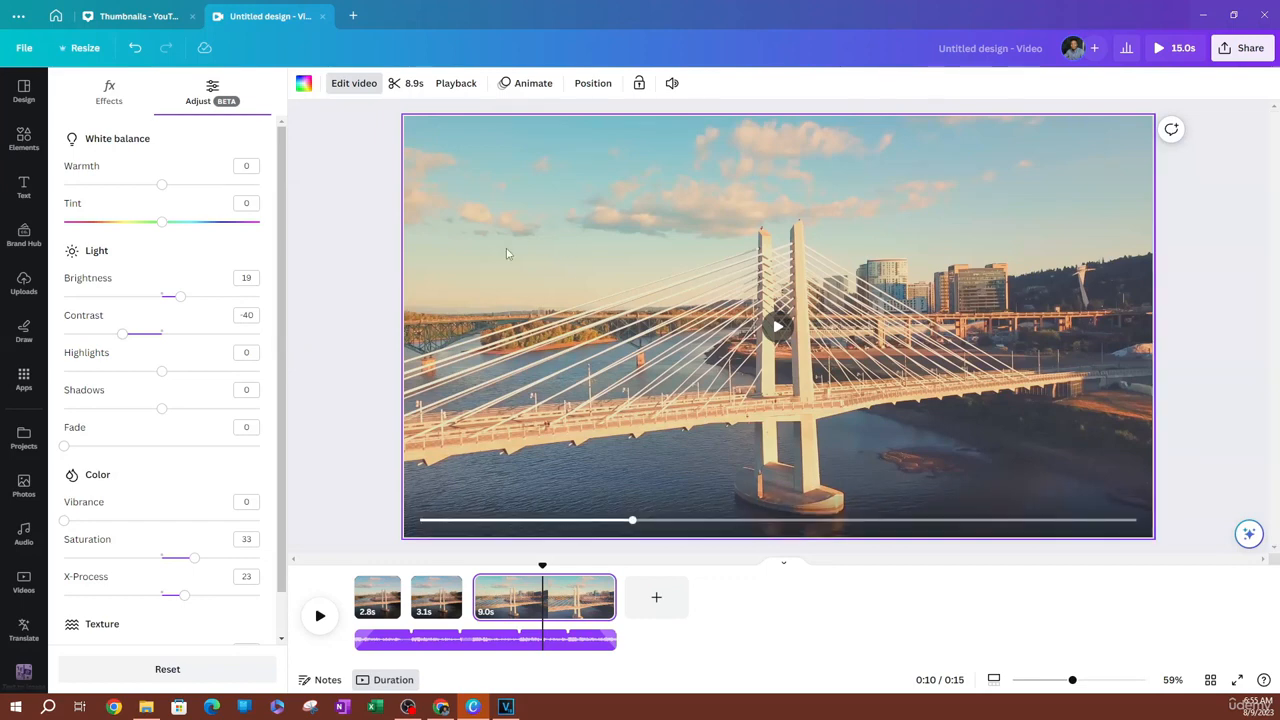
left_click_drag(128, 341, 148, 357)
scroll(183, 578, "down", 1)
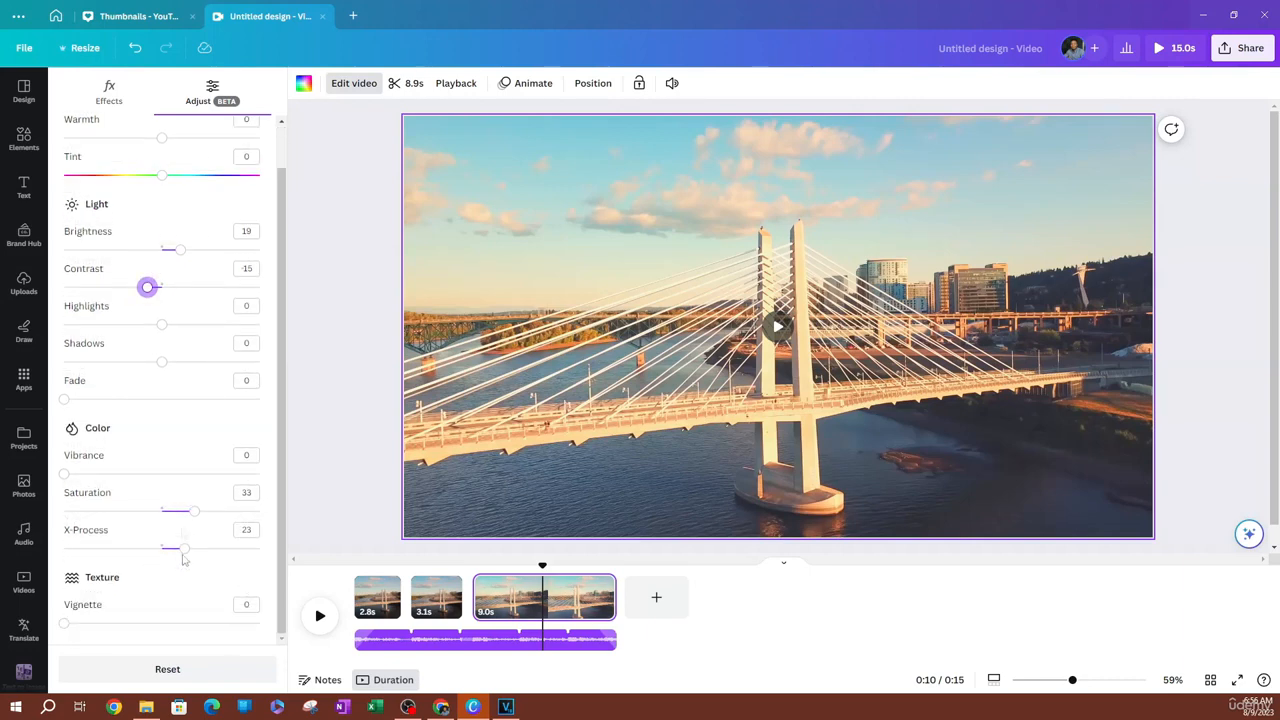
left_click_drag(192, 511, 173, 513)
Set the third clip's tint to -74 and move the playhead to 0:11 to preview the look
scroll(173, 513, "up", 1)
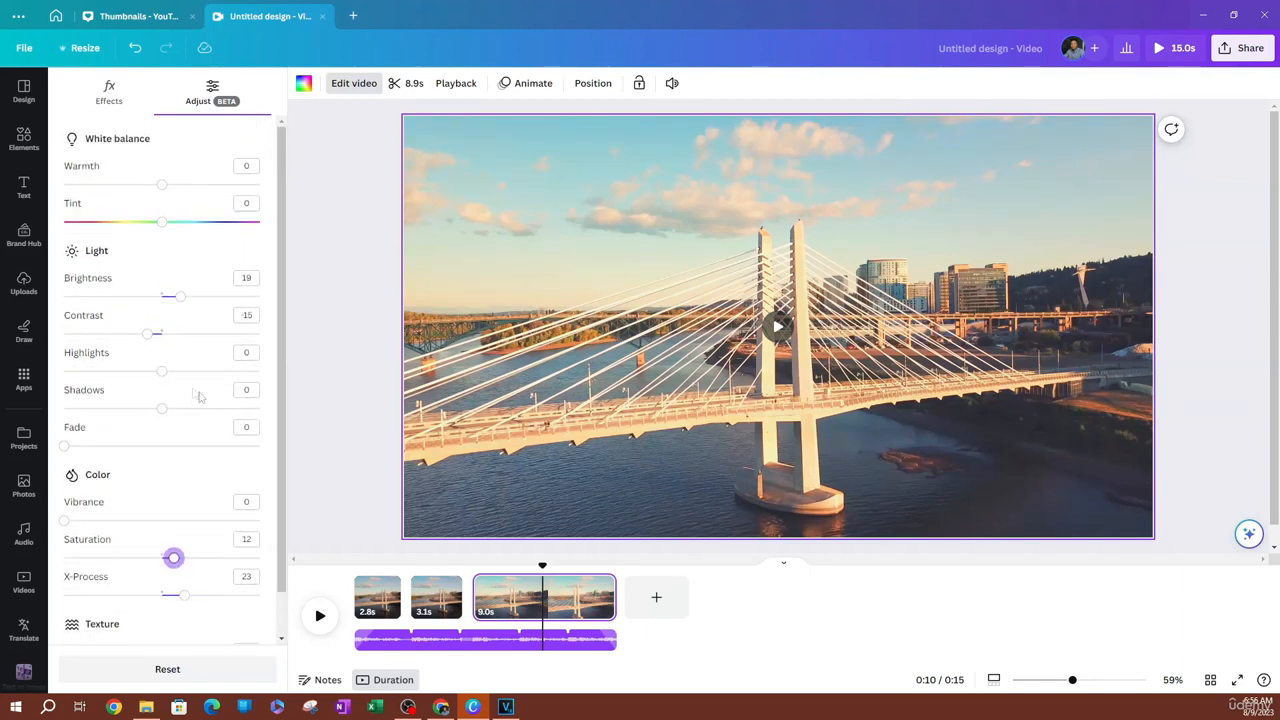
left_click_drag(163, 224, 89, 229)
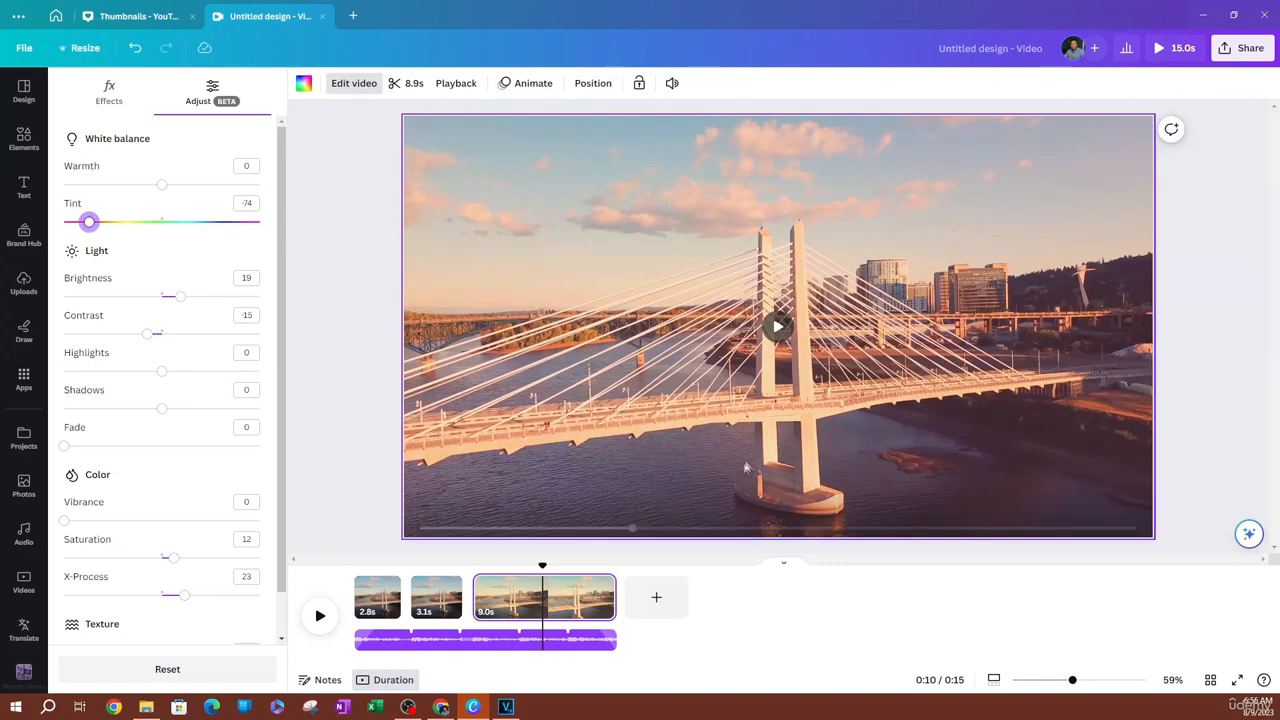
right_click(565, 593)
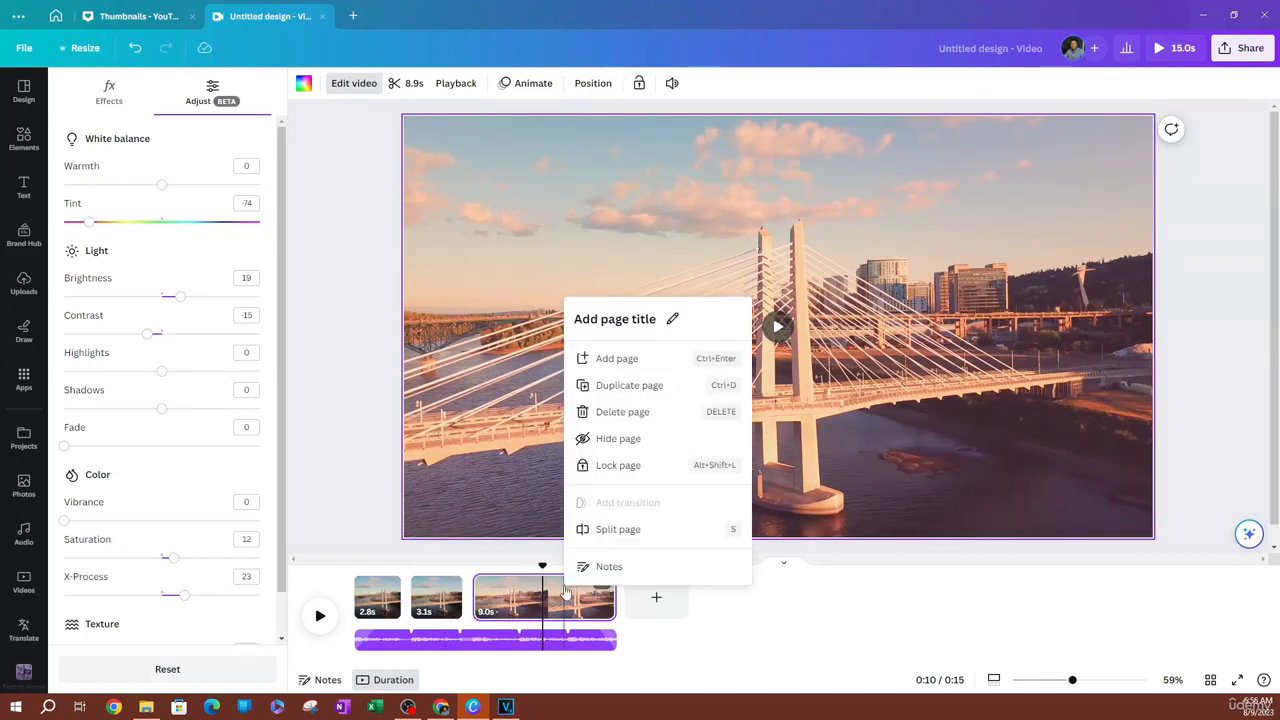
left_click(555, 597)
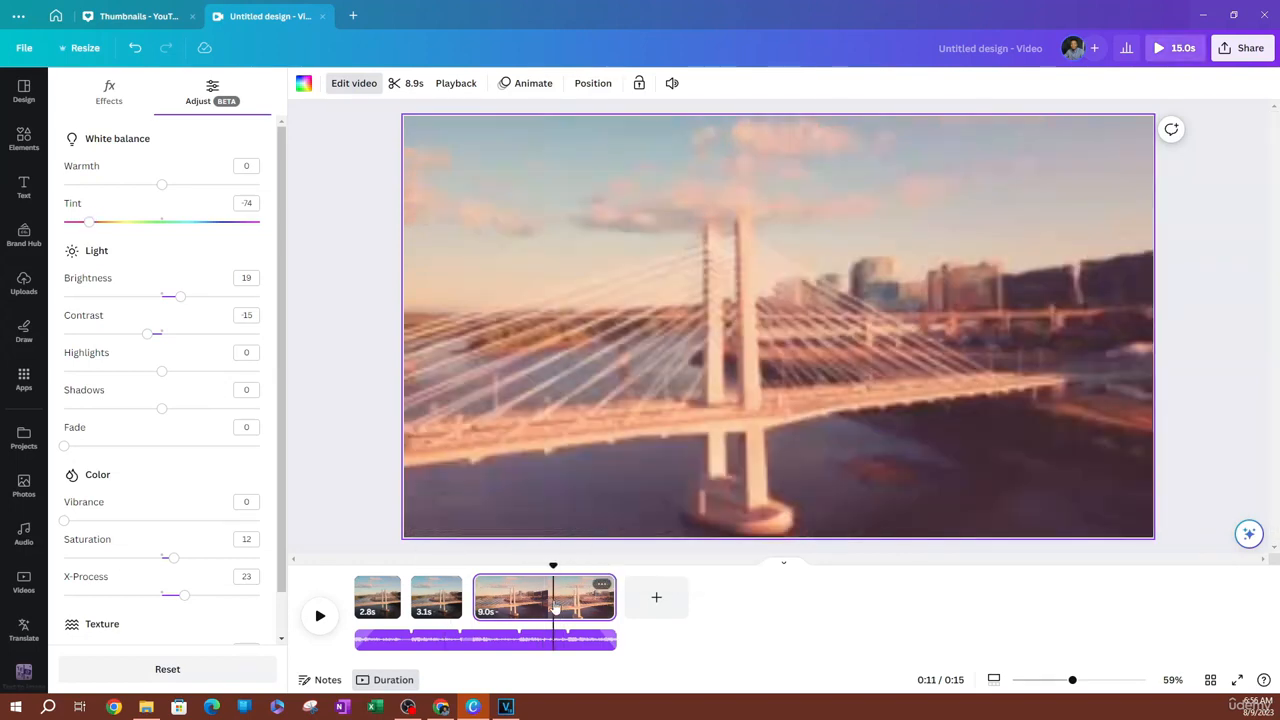